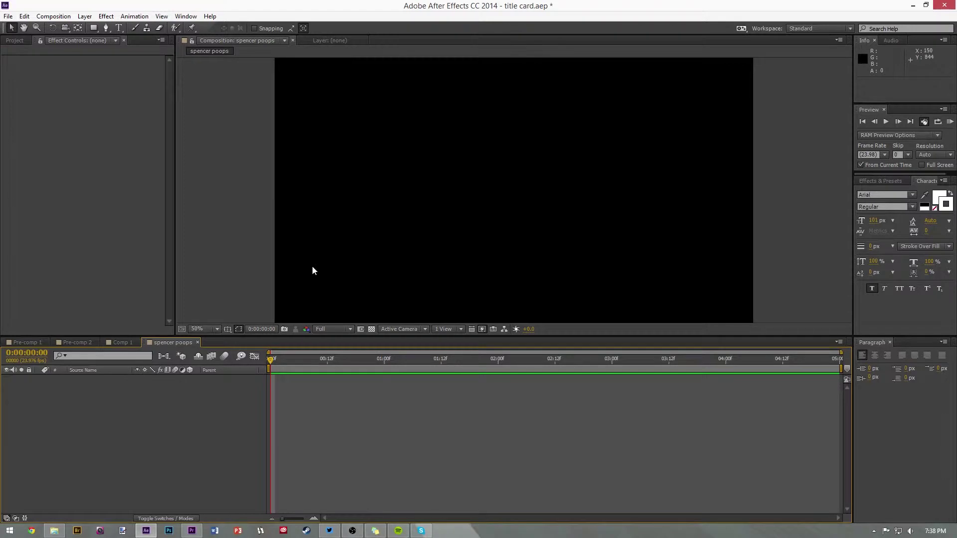
- Rename the current composition so that its name ends in "doesnt poop", keeping its 1920 × 1080 and 23.976 fps settings
key("ctrl+n")
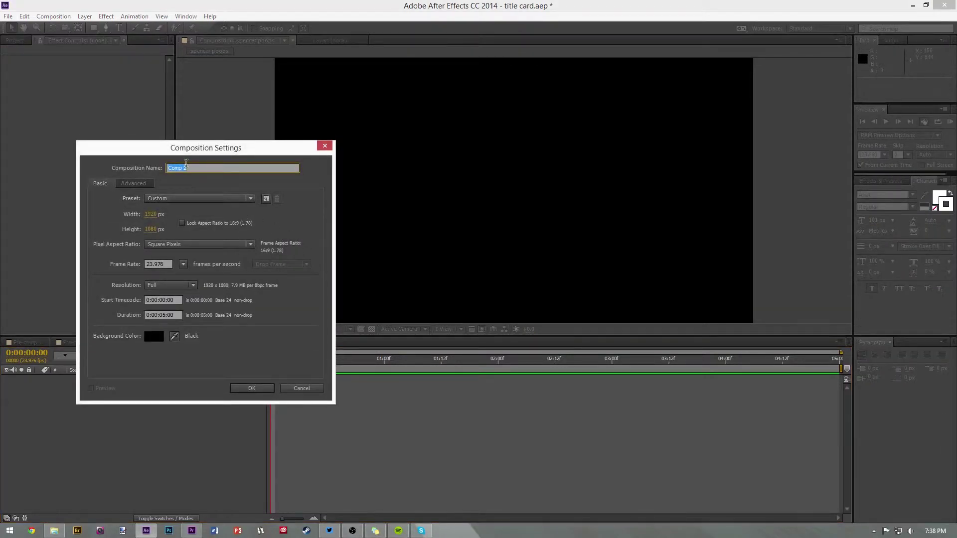
left_click(309, 388)
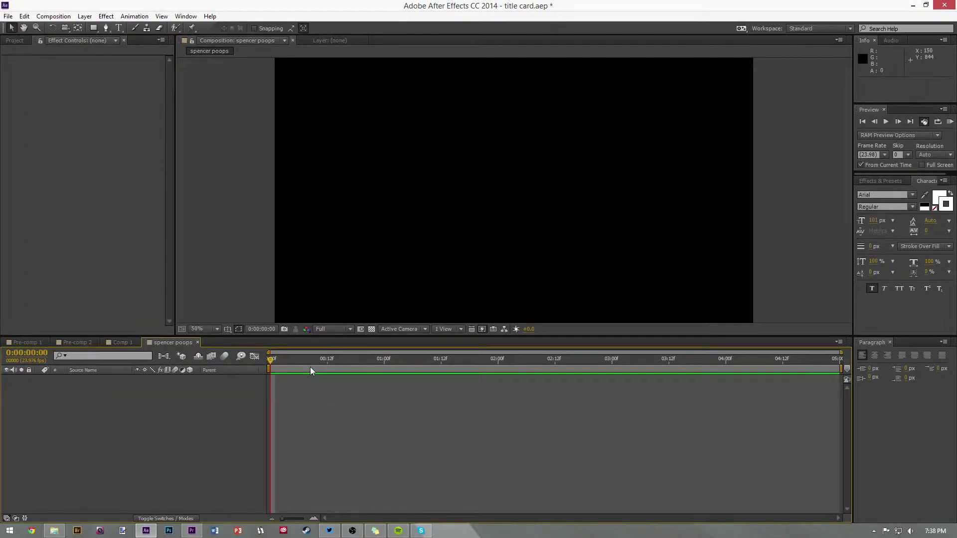
key("ctrl+k")
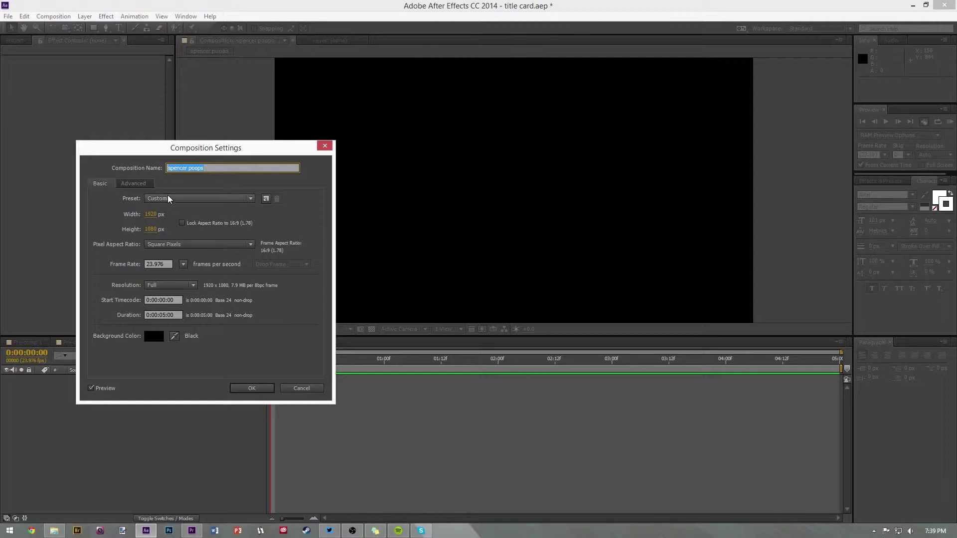
left_click_drag(192, 152, 282, 147)
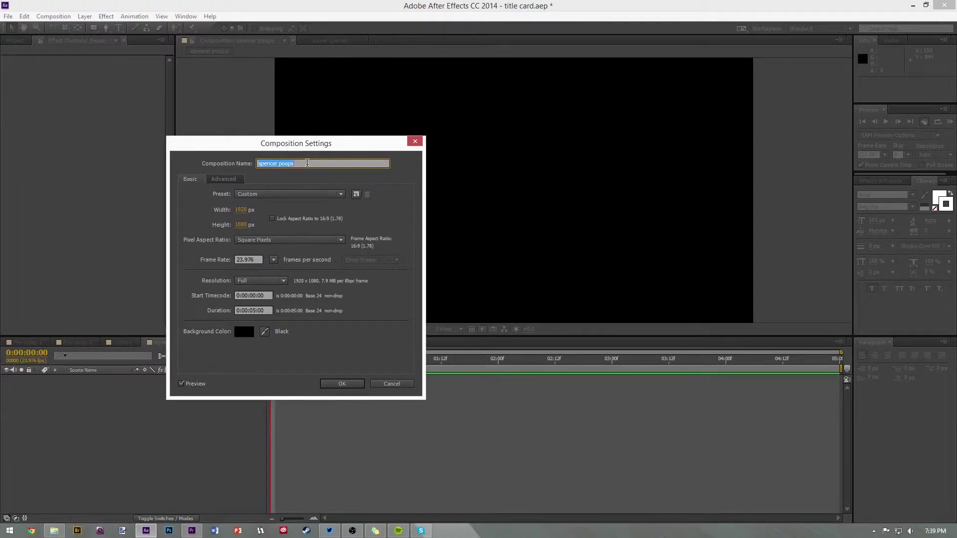
left_click(307, 163)
key("BackSpace")
key("BackSpace")
key("BackSpace")
type("doesnt poop")
left_click(352, 387)
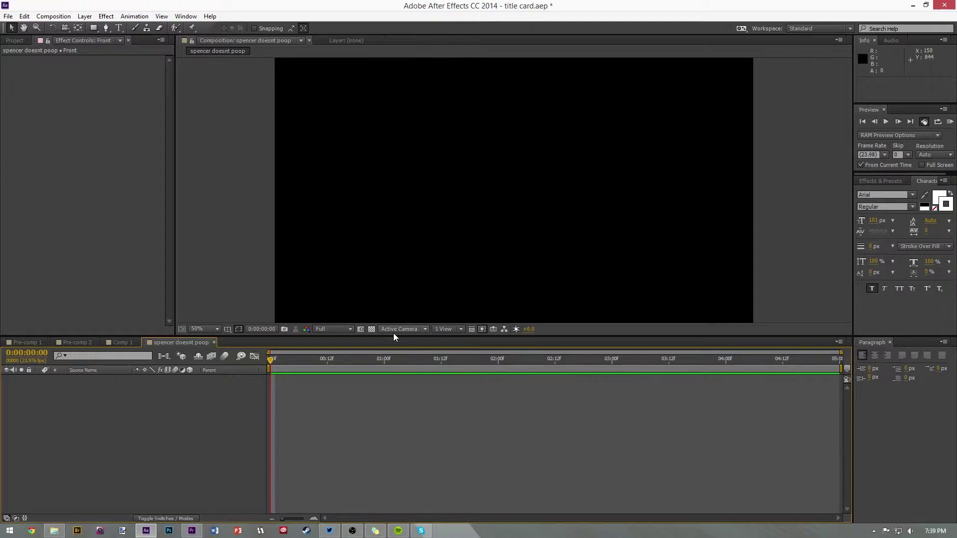
- Create a 250 × 250 px light gray solid and draw a closed four-point Pen mask inside it
key("ctrl+y")
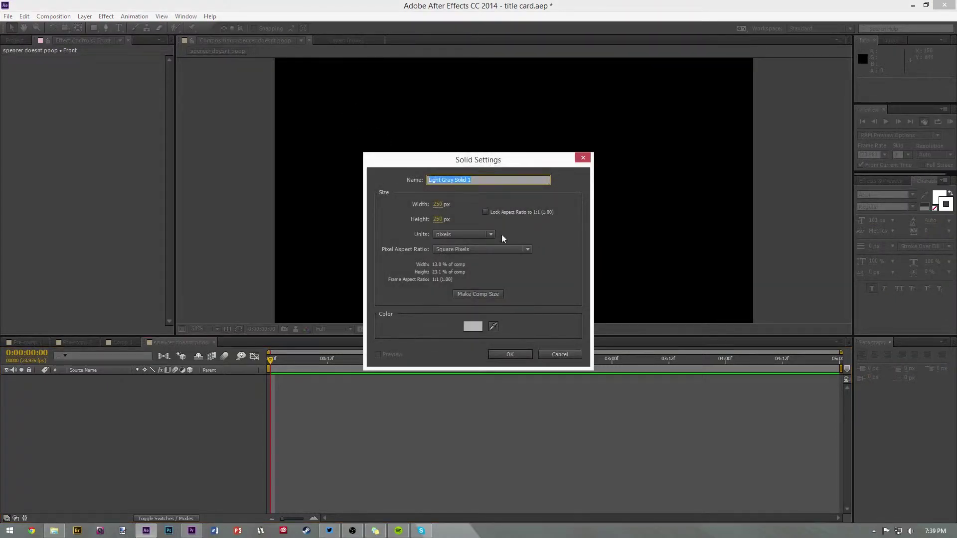
left_click(510, 354)
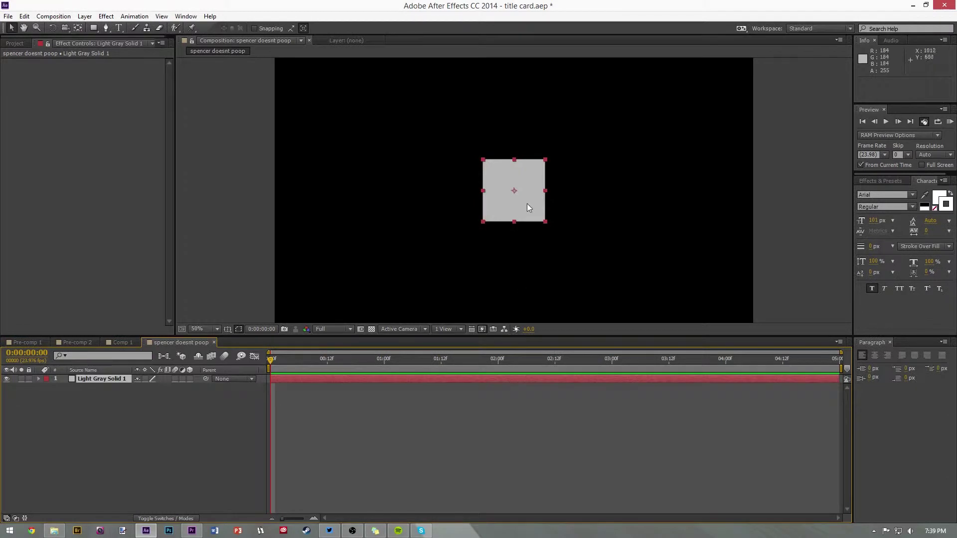
key("g")
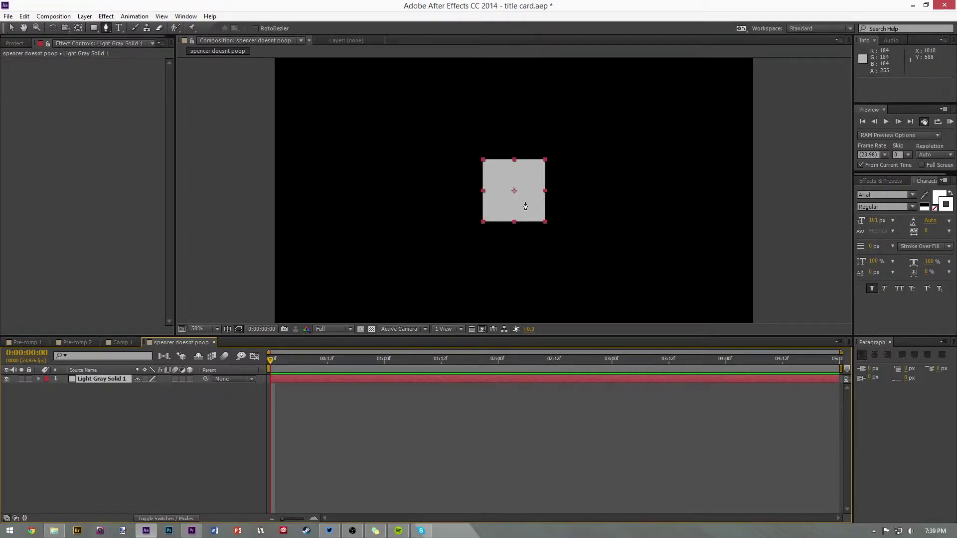
left_click(494, 172)
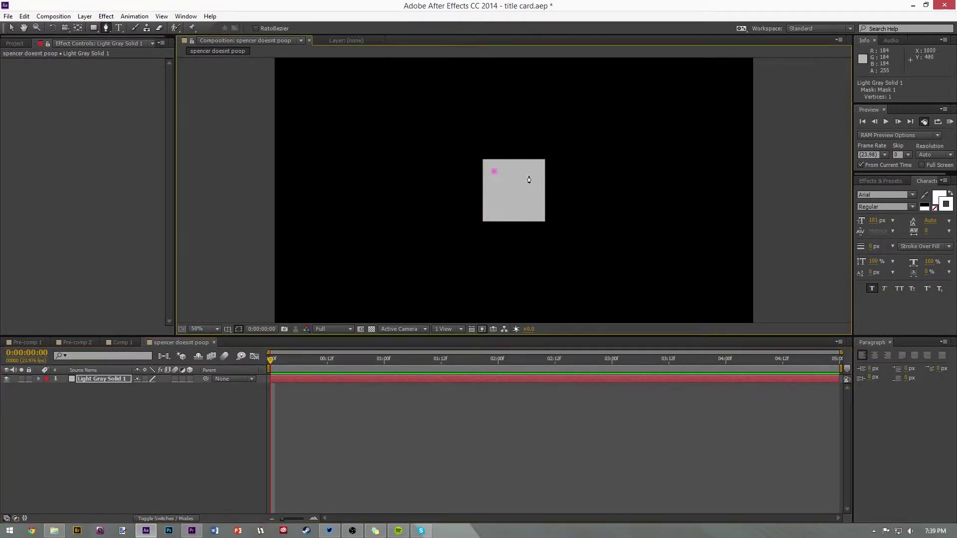
left_click(537, 170)
left_click(540, 210)
left_click(505, 210)
left_click(494, 172)
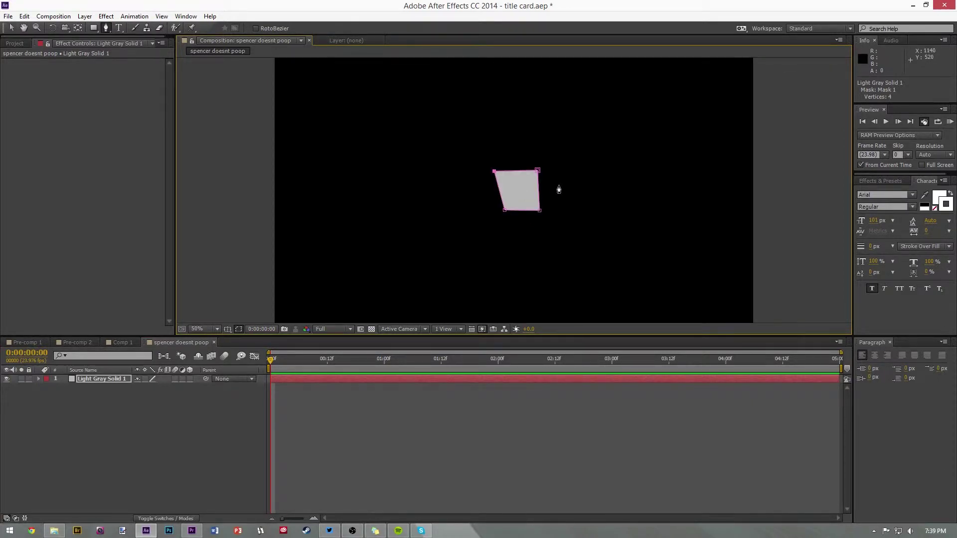
- Move the mask's upper-right vertex inward so the shape becomes roughly a parallelogram
key("comma")
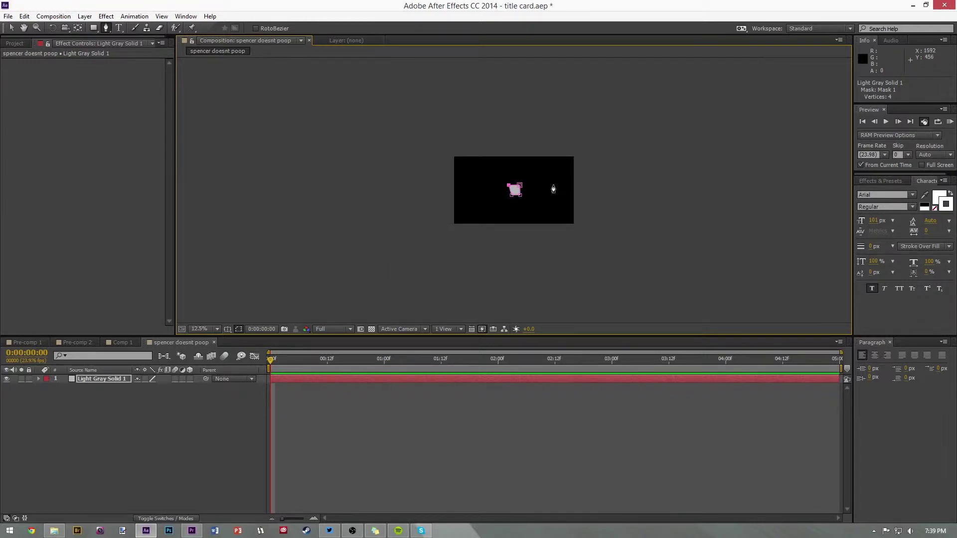
key("period")
key("period")
key("period")
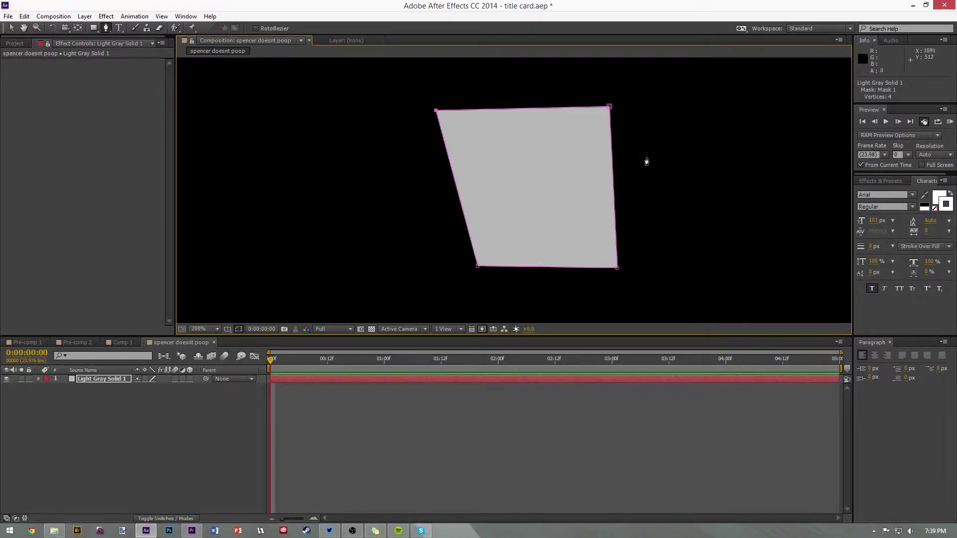
left_click_drag(648, 154, 626, 173)
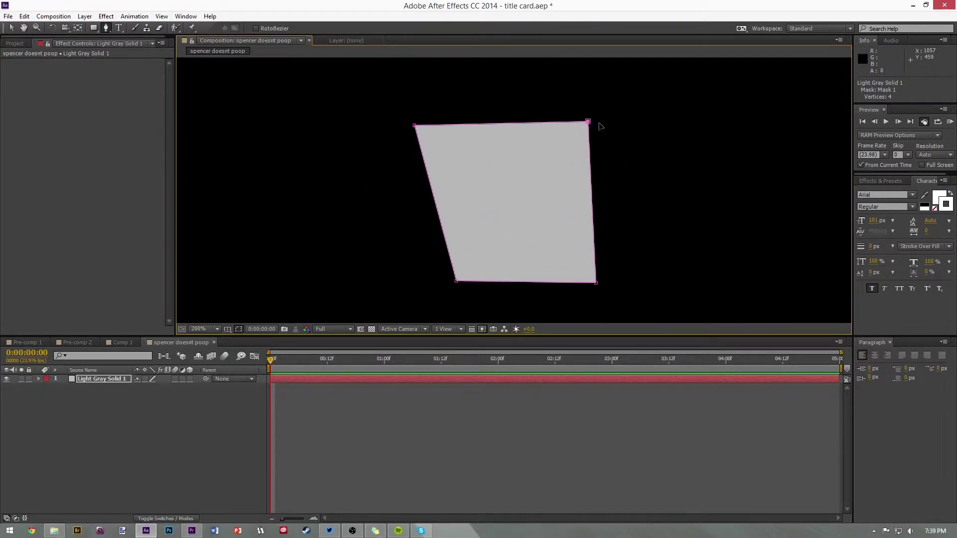
left_click_drag(589, 122, 547, 123)
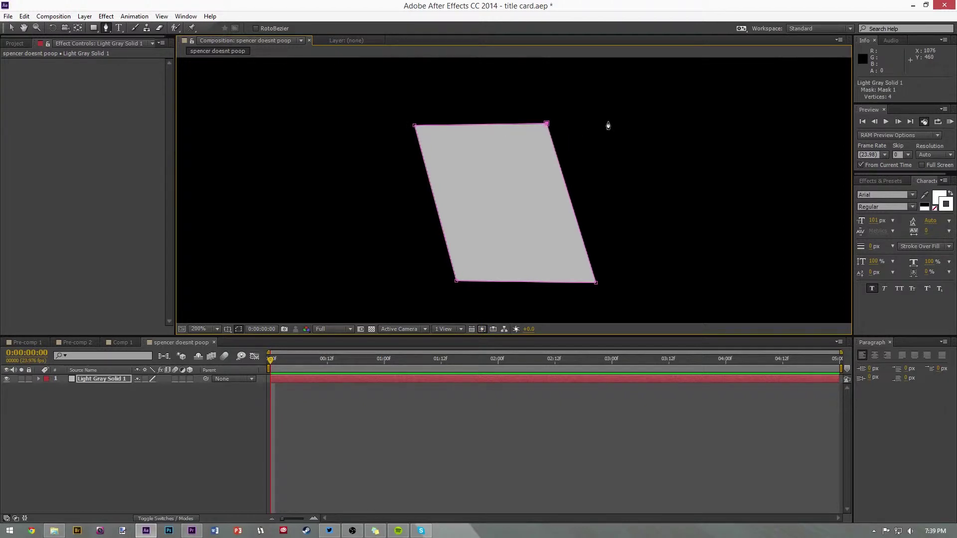
- Move the masked solid to about position 943, 523.5 and rotate it freely to about 1x +202.4°
key("v")
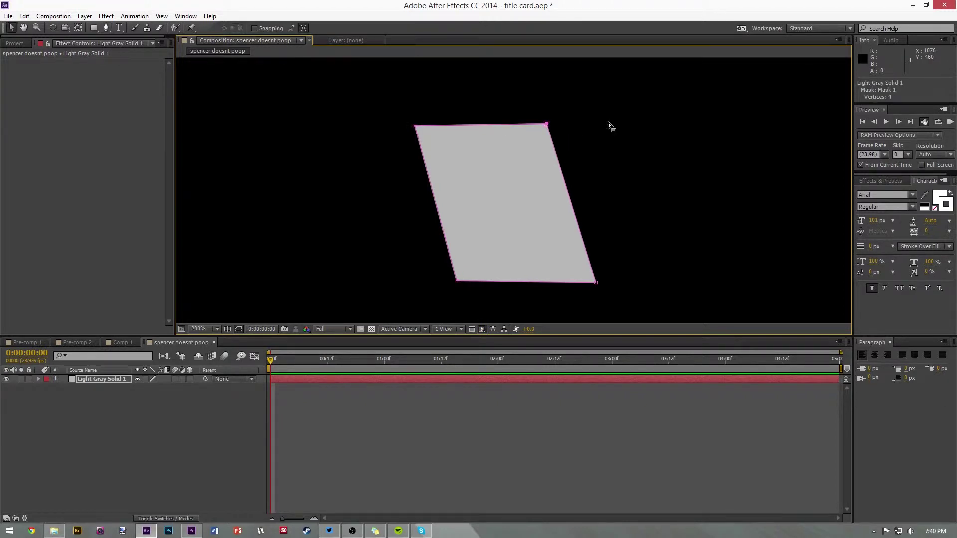
left_click(11, 28)
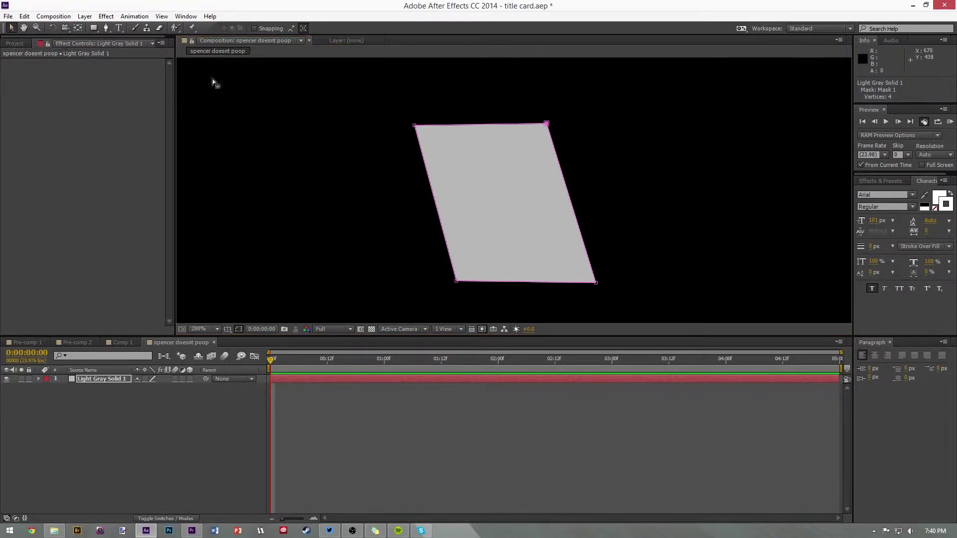
left_click(498, 178)
mouse_move(497, 176)
left_mouse_down()
mouse_move(549, 160)
mouse_move(431, 147)
mouse_move(484, 166)
left_mouse_up()
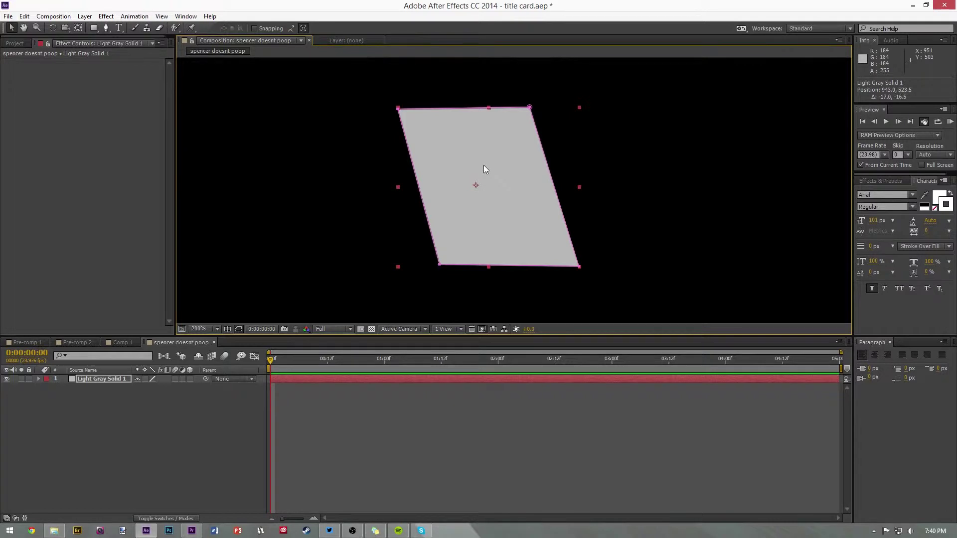
key("w")
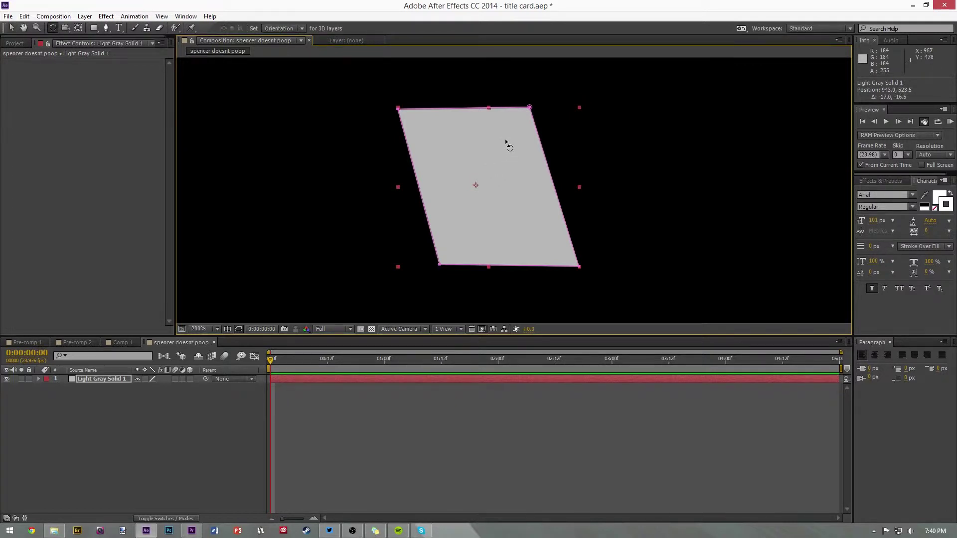
left_click_drag(508, 145, 450, 208)
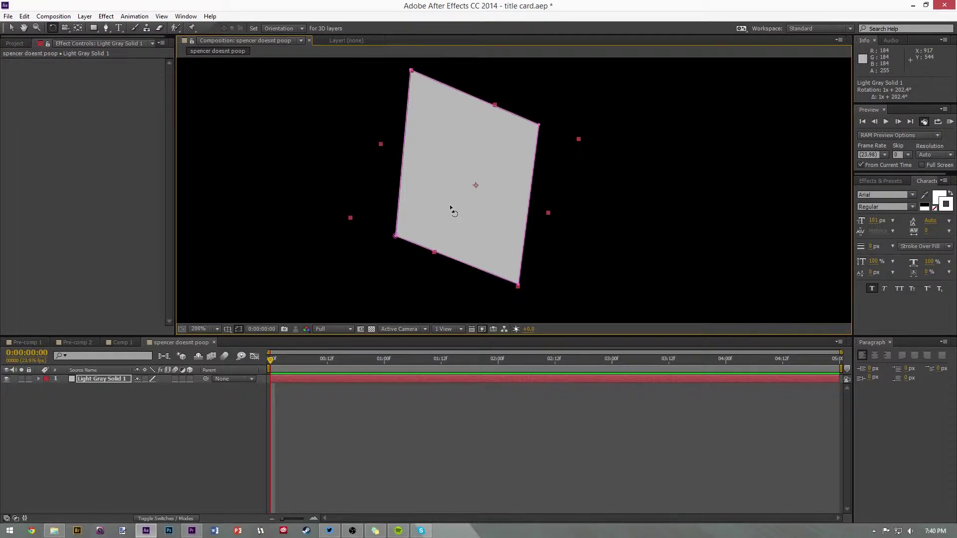
- Relocate the solid's anchor point to about 171.3, 160 and rotate the solid around it to about 2x +257.9°
key("y")
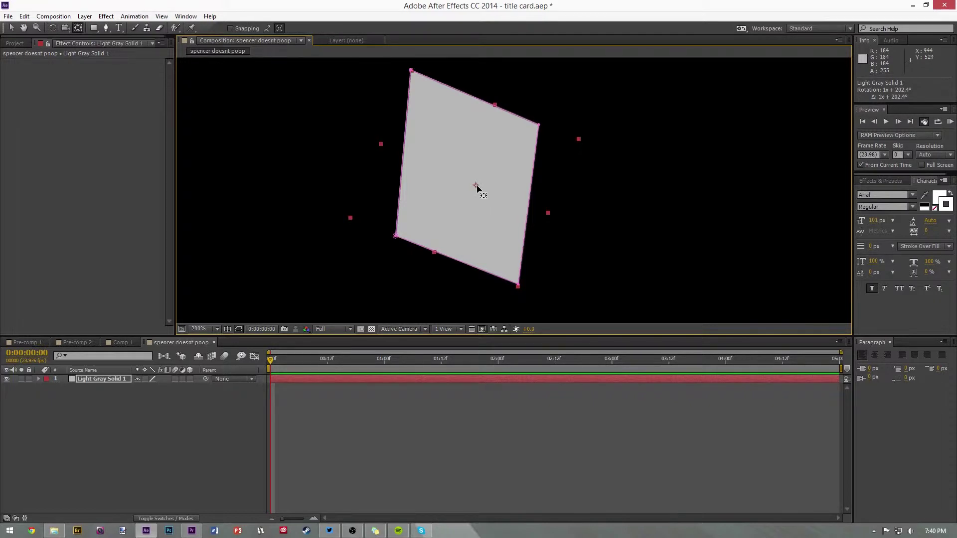
left_click_drag(479, 188, 470, 216)
key("w")
scroll(478, 174, "down", 1)
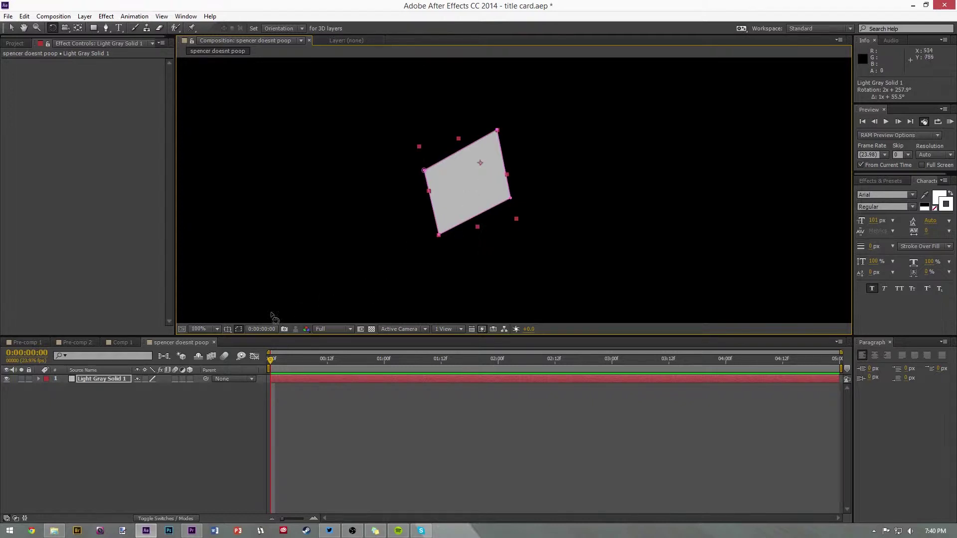
- Show the solid's rotation, opacity, scale and mask path properties in turn, and feather its mask by about 23 pixels
left_click(106, 379)
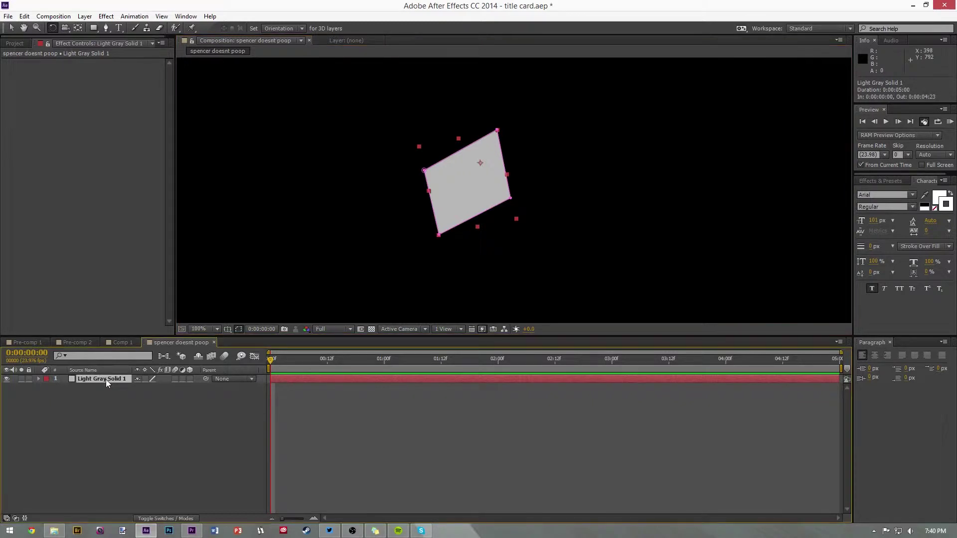
key("r")
key("t")
key("s")
key("m")
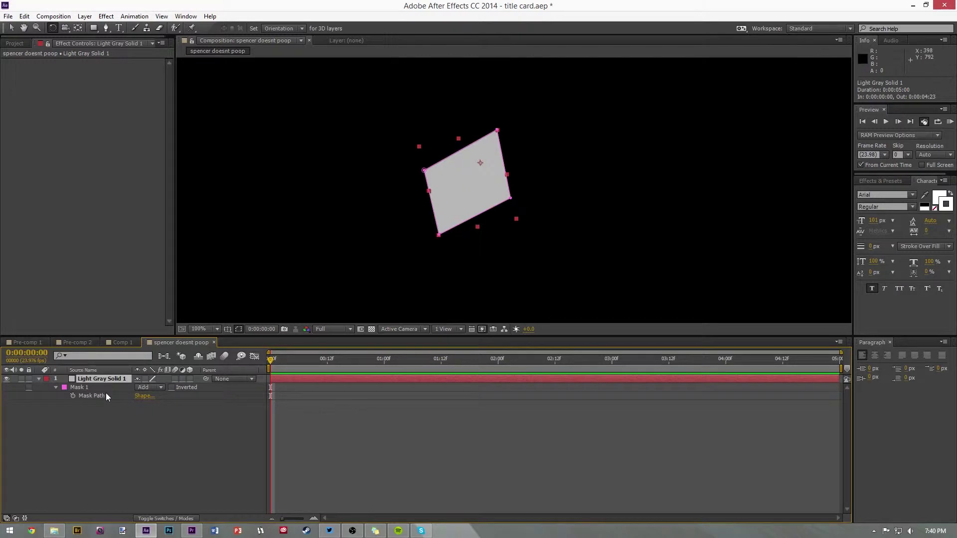
key("f")
left_click_drag(143, 396, 169, 396)
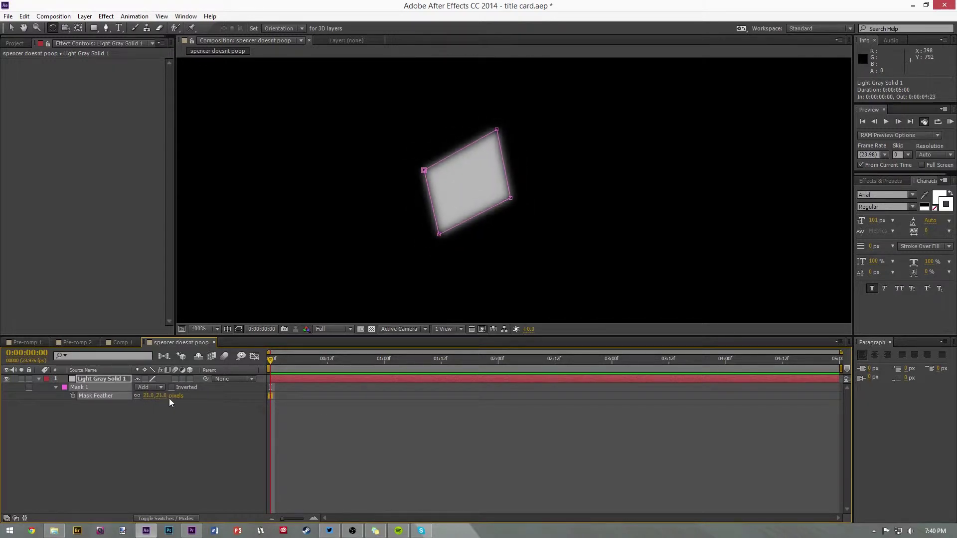
left_click(162, 417)
- Expand the solid's Masks and Transform groups in the timeline to examine their properties
left_click(54, 386)
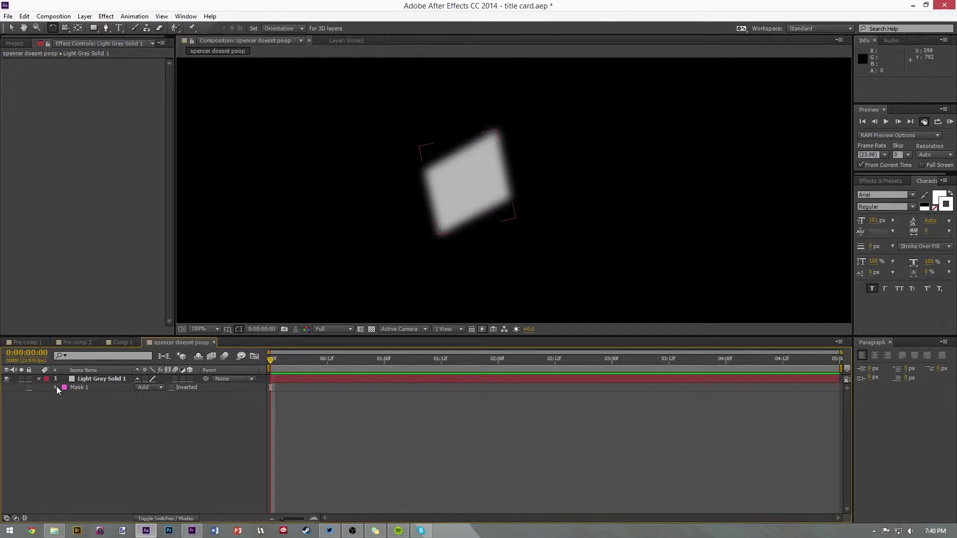
left_click(55, 387)
left_click(39, 379)
left_click(39, 378)
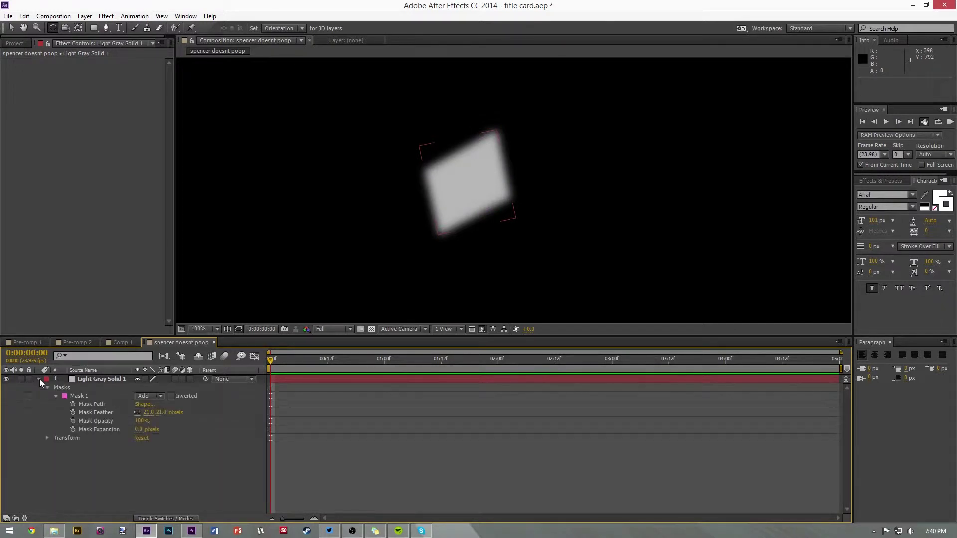
left_click(48, 387)
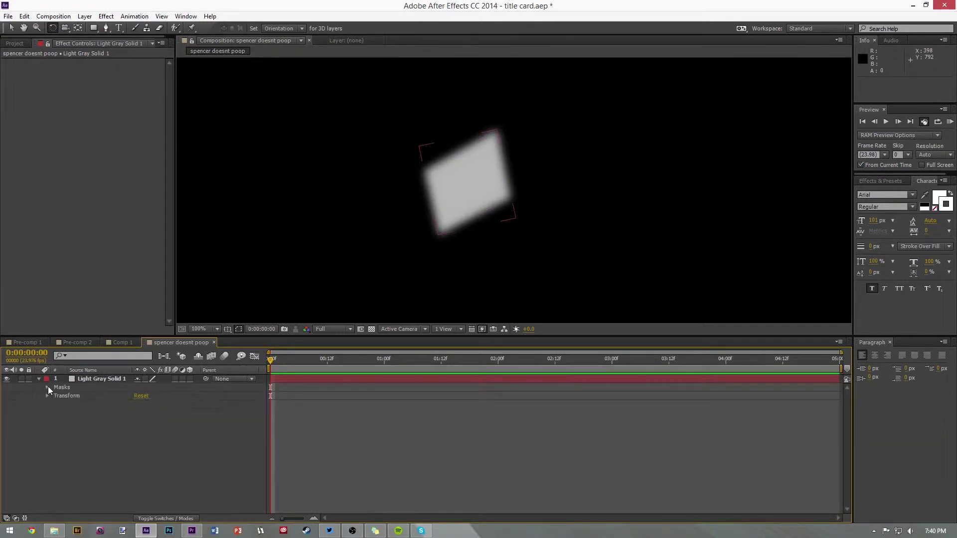
left_click(48, 396)
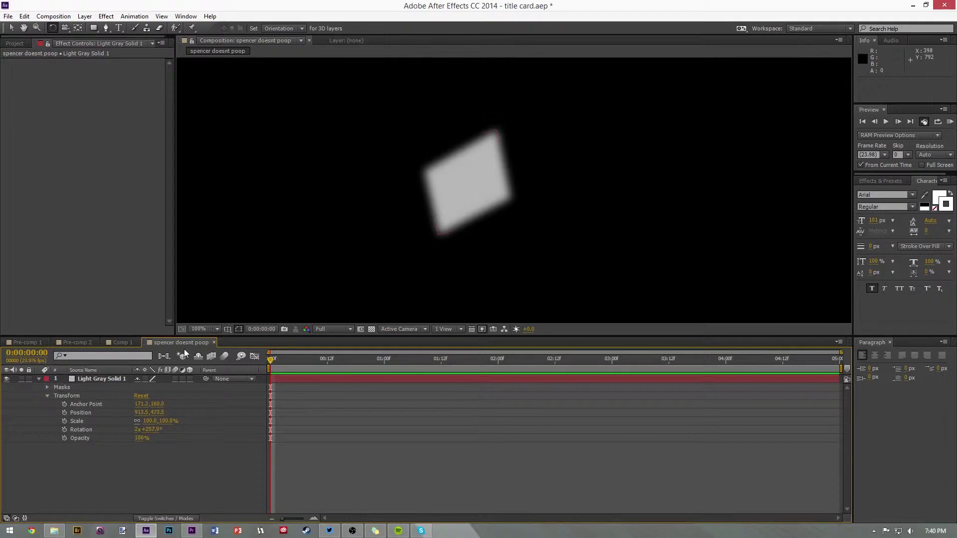
- Make the solid a 3D layer and rotate it to about 1x +54° in X, 0x -296° in Y and 3x +279.9° in Z
left_click(94, 379)
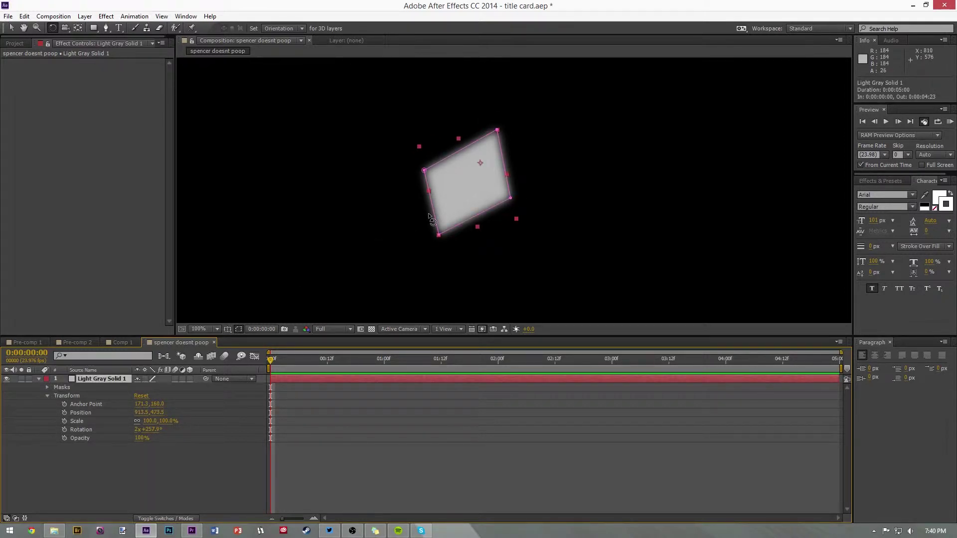
key("v")
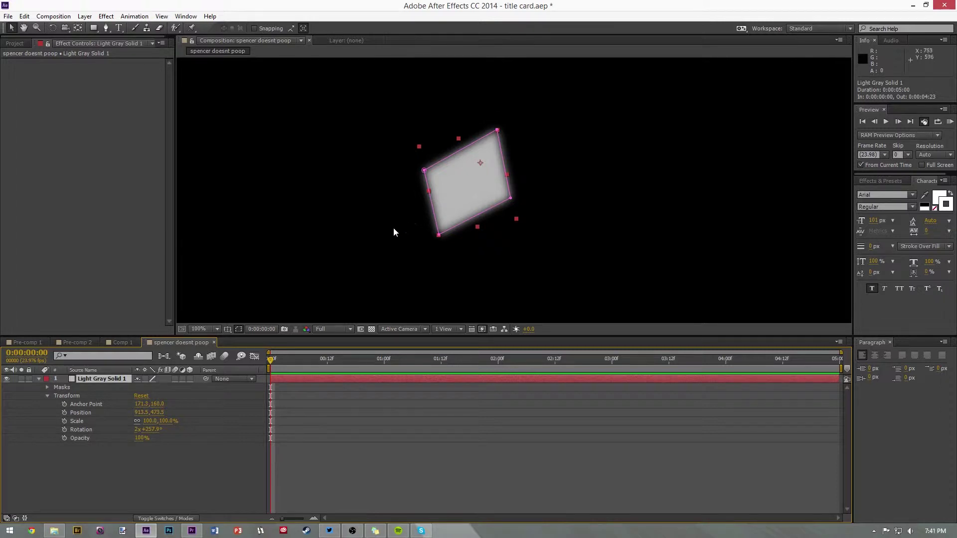
left_click(190, 379)
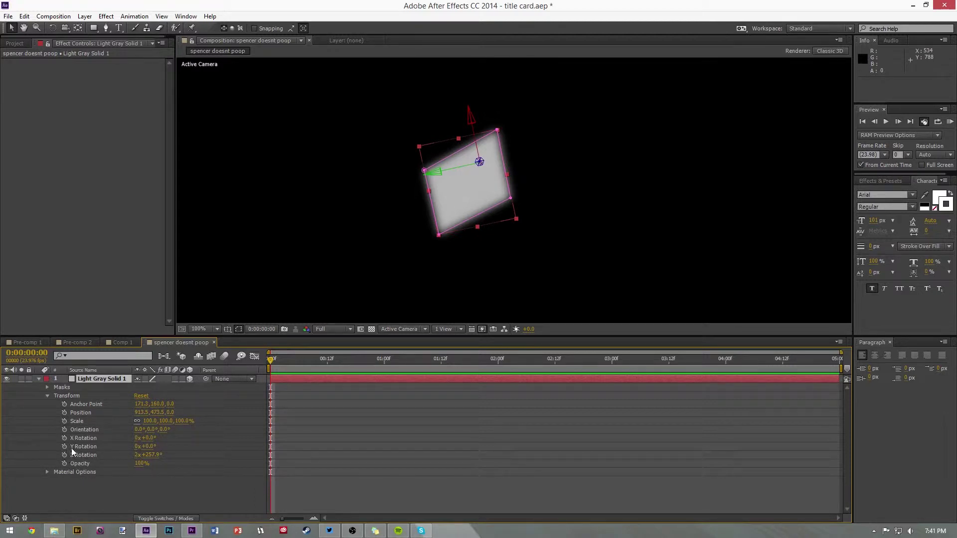
left_click_drag(152, 437, 240, 427)
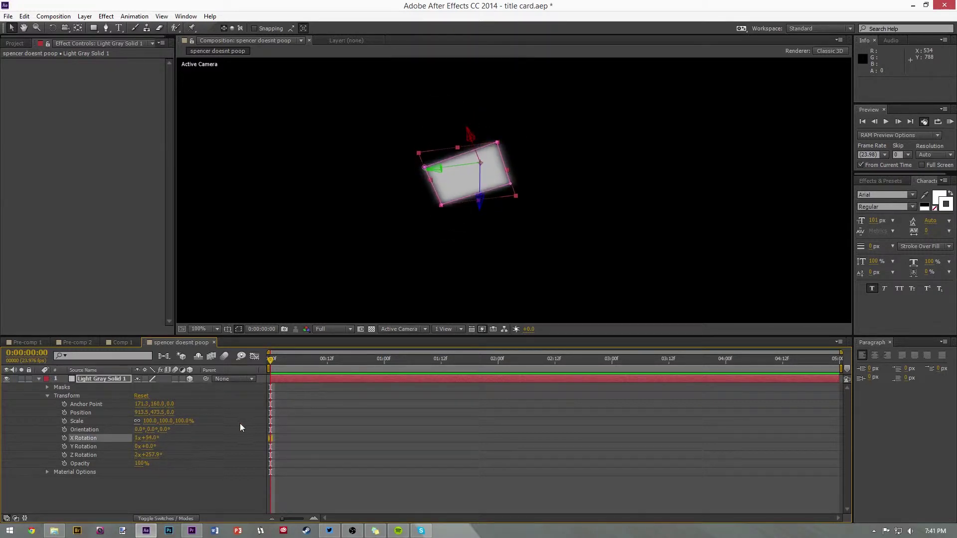
left_click_drag(152, 449, 327, 441)
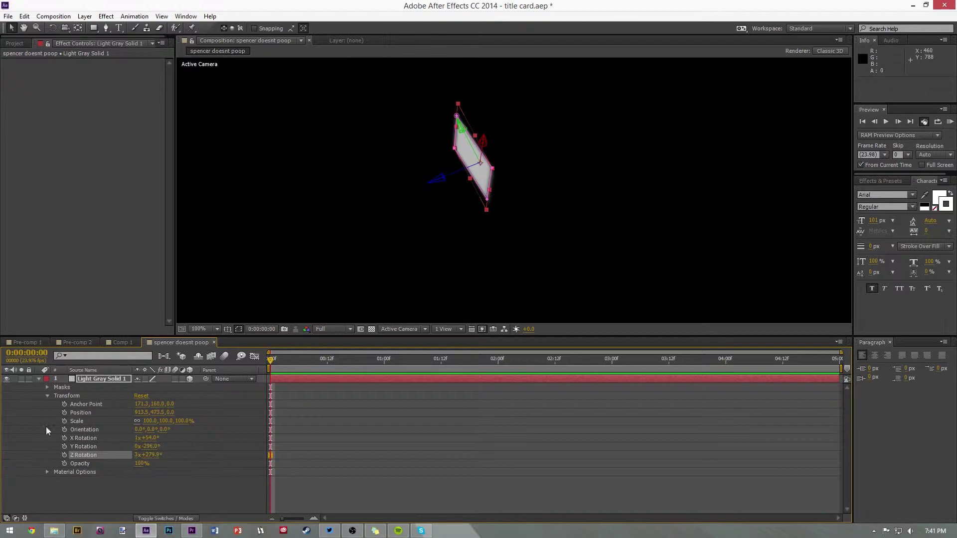
- Delete the masked light gray solid from the composition
left_click(93, 381)
key("Delete")
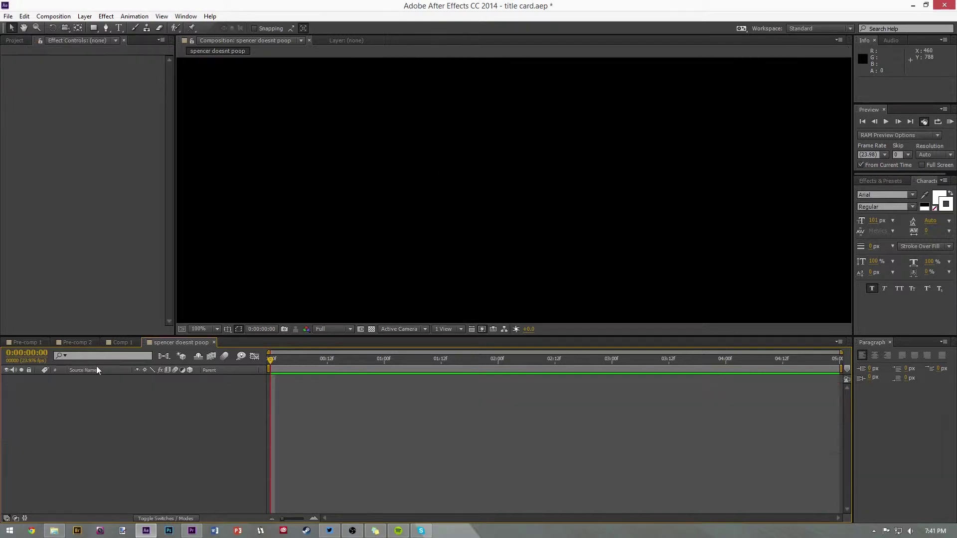
- Create a new light gray solid measuring 1920 by 1080 pixels in the empty composition
key("ctrl+y")
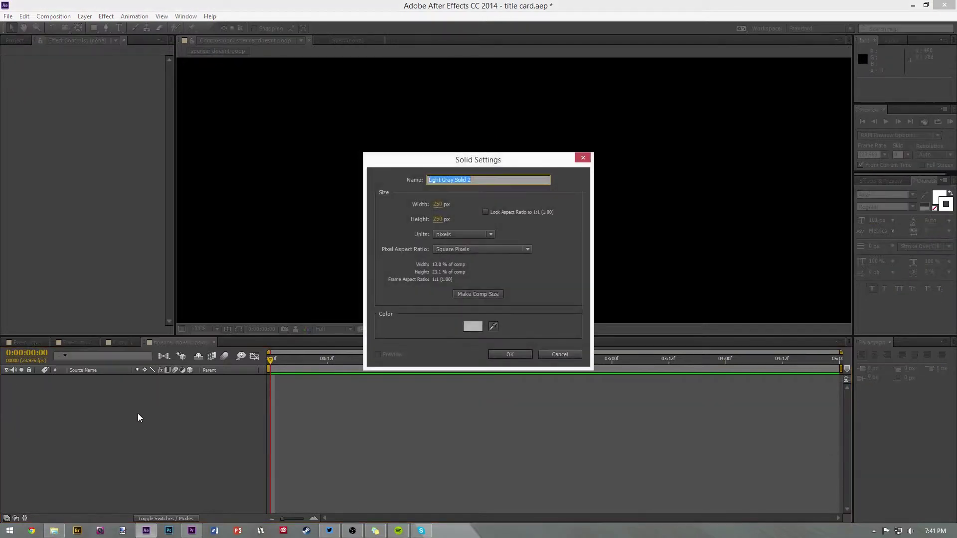
left_click(437, 205)
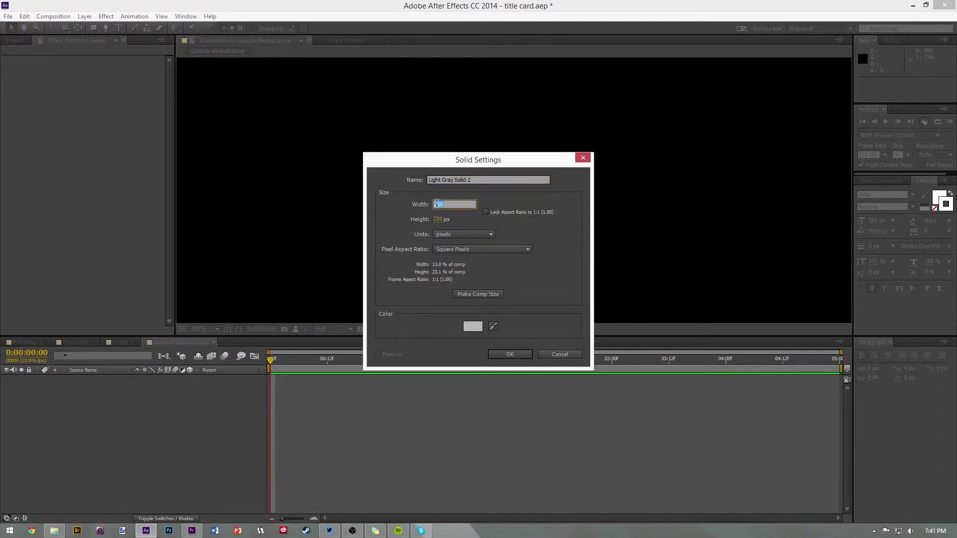
type("1920")
left_click(437, 219)
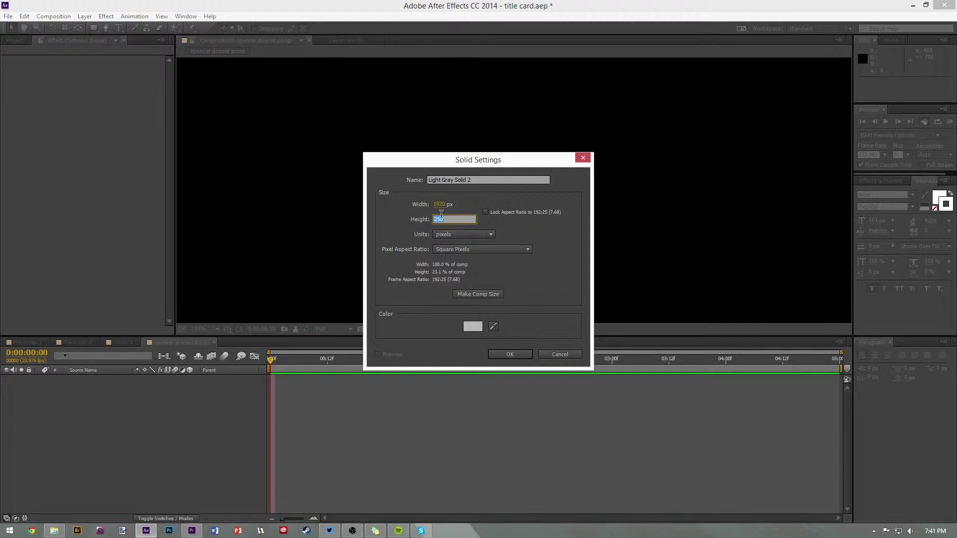
type("1080")
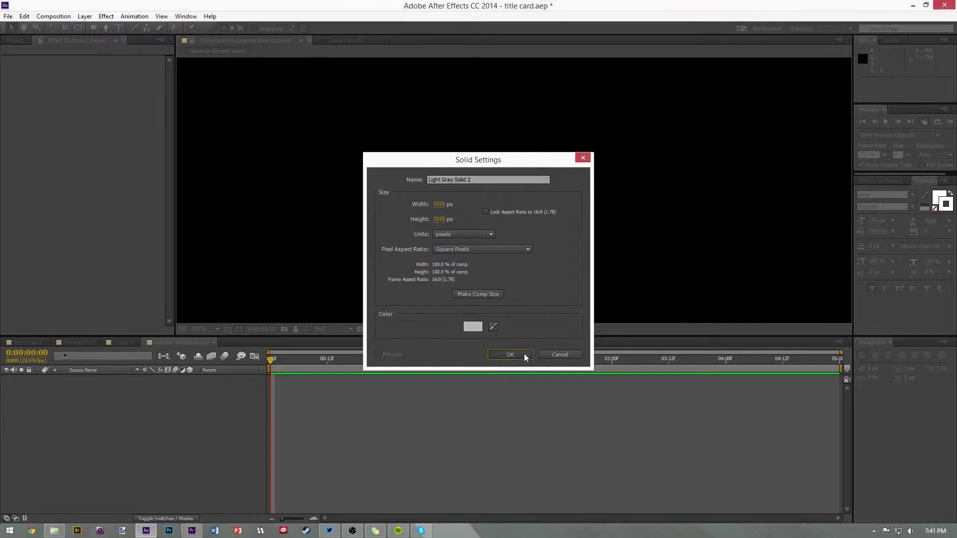
left_click(510, 354)
scroll(552, 232, "down", 2)
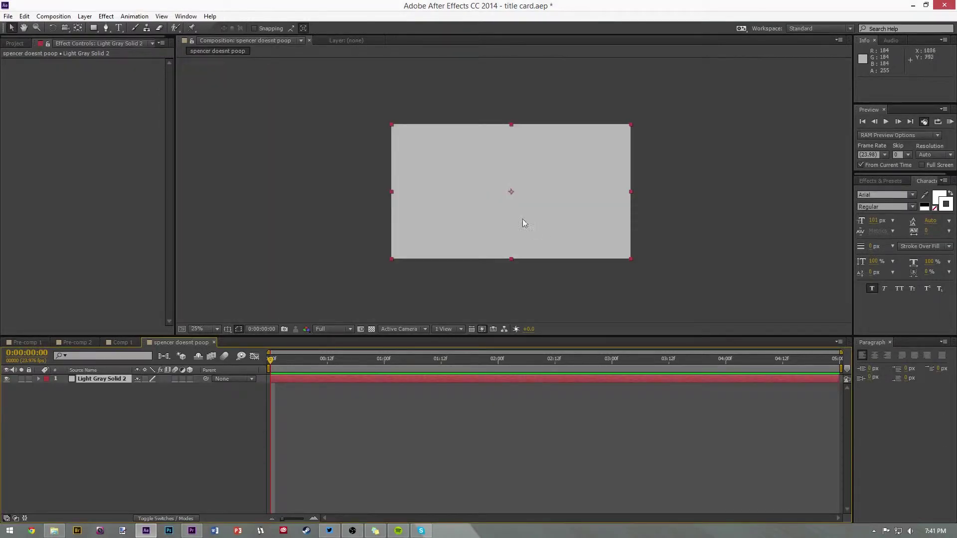
- Make the light gray solid a 3D layer and set its Y Rotation to 90°
left_click(190, 379)
key("r")
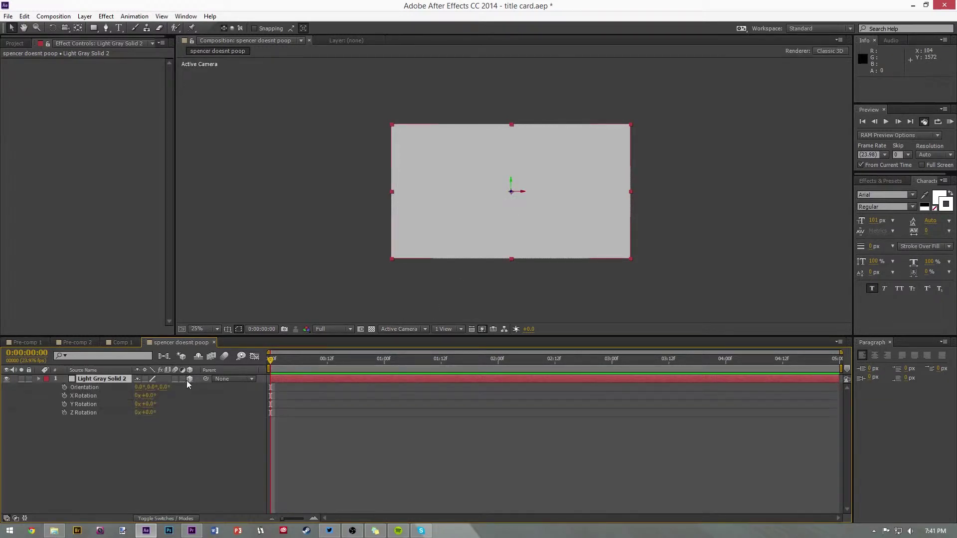
left_click_drag(147, 412, 161, 404)
key("ctrl+z")
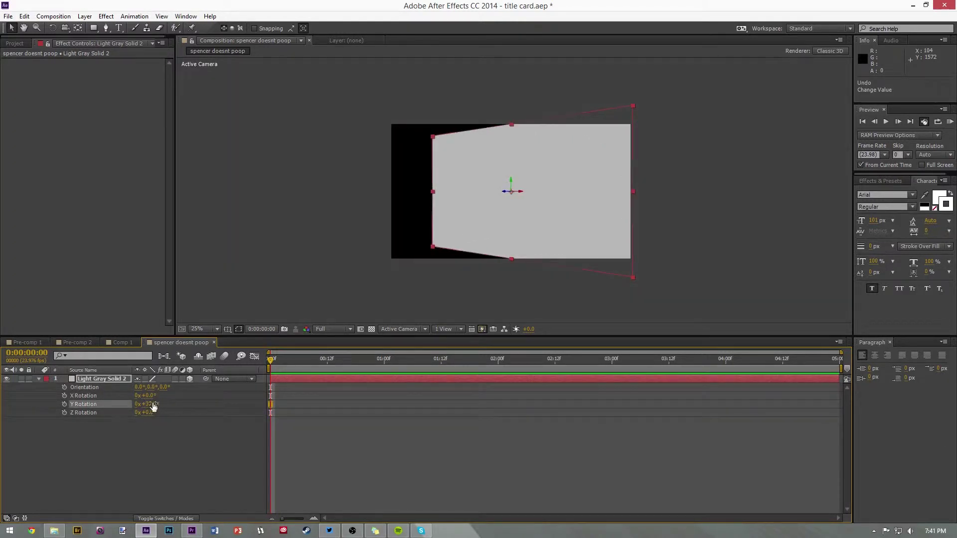
left_click(149, 404)
type("90")
left_click(166, 471)
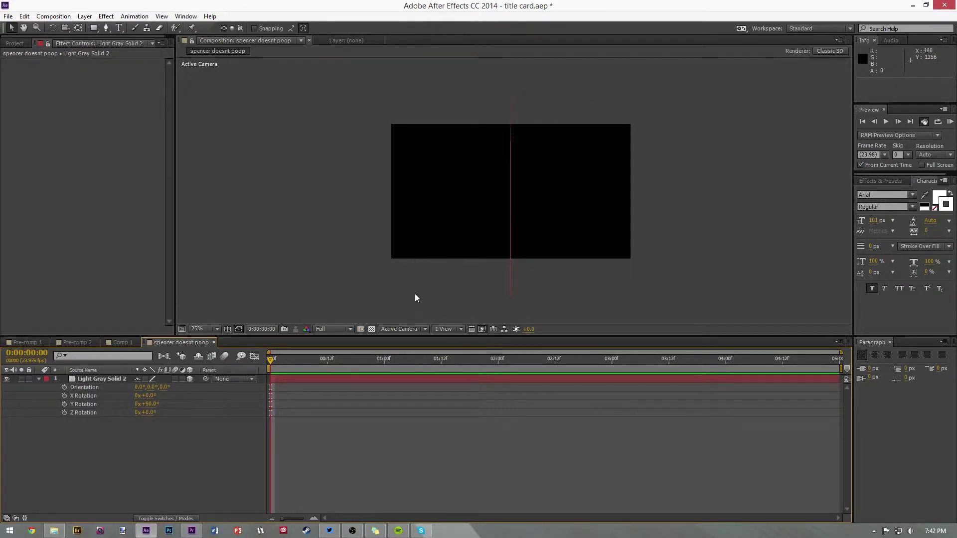
- Try the vertical two-view layout for the composition, and settle on 2 Views - Horizontal
left_click(452, 329)
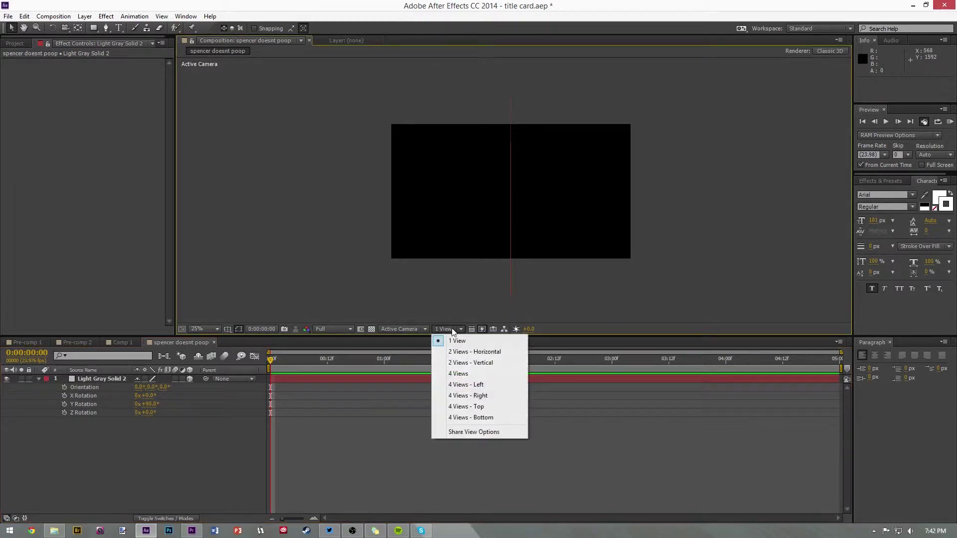
left_click(475, 361)
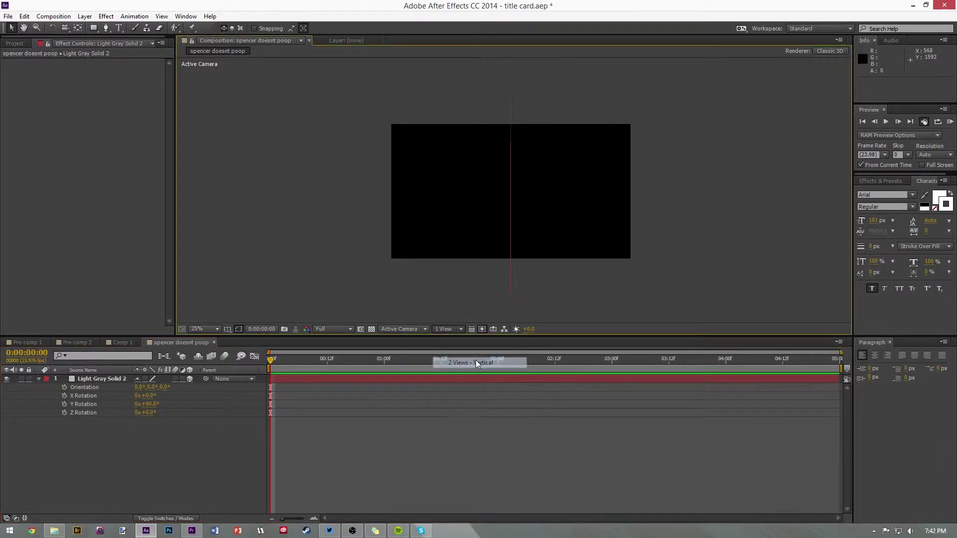
left_click(462, 329)
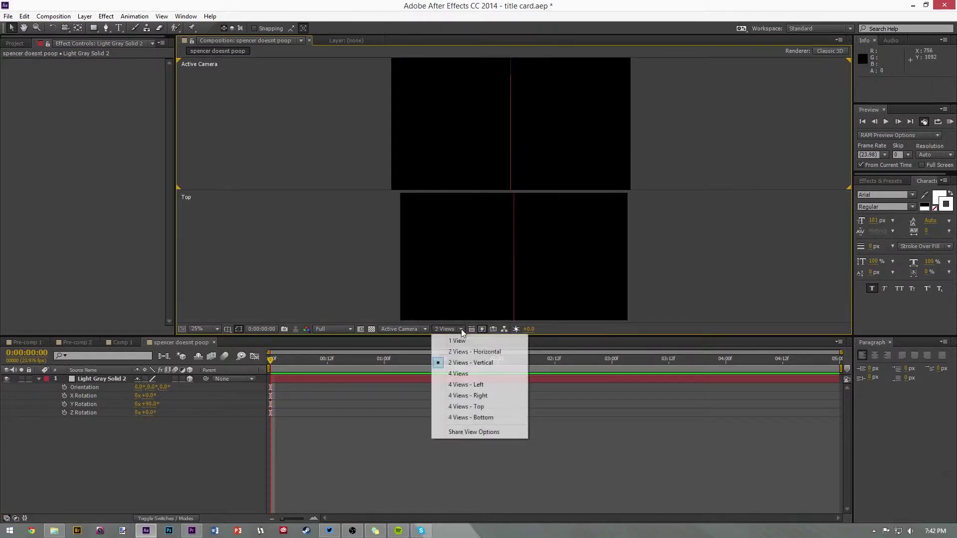
left_click(486, 353)
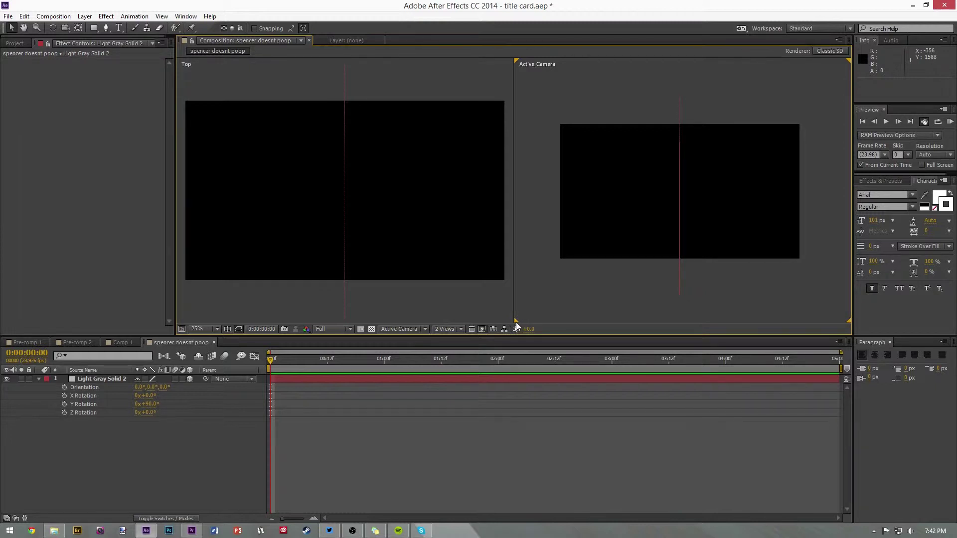
- Look at the solid from the Left in the viewport beside Active Camera, at 16.7% magnification
left_click(487, 304)
left_click(610, 289)
left_click(419, 303)
left_click(409, 329)
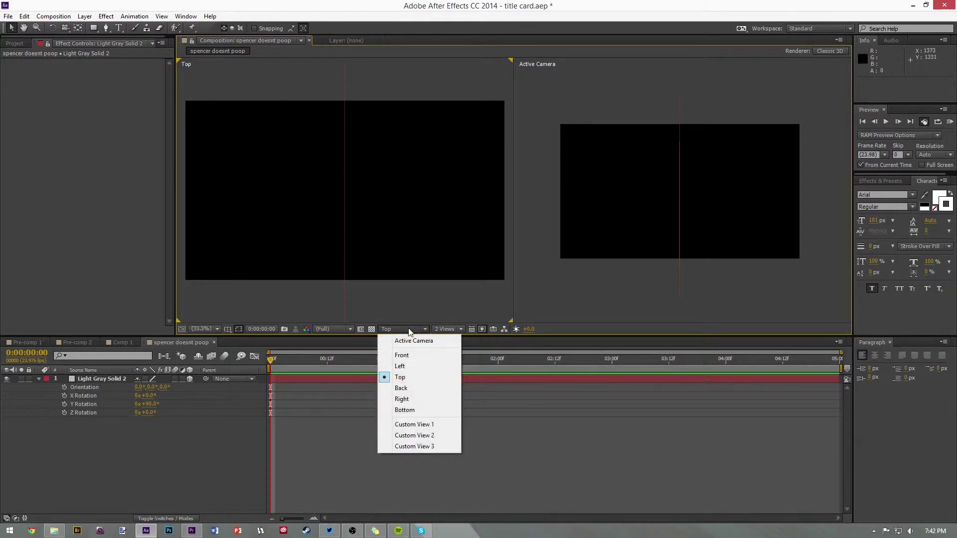
left_click(409, 366)
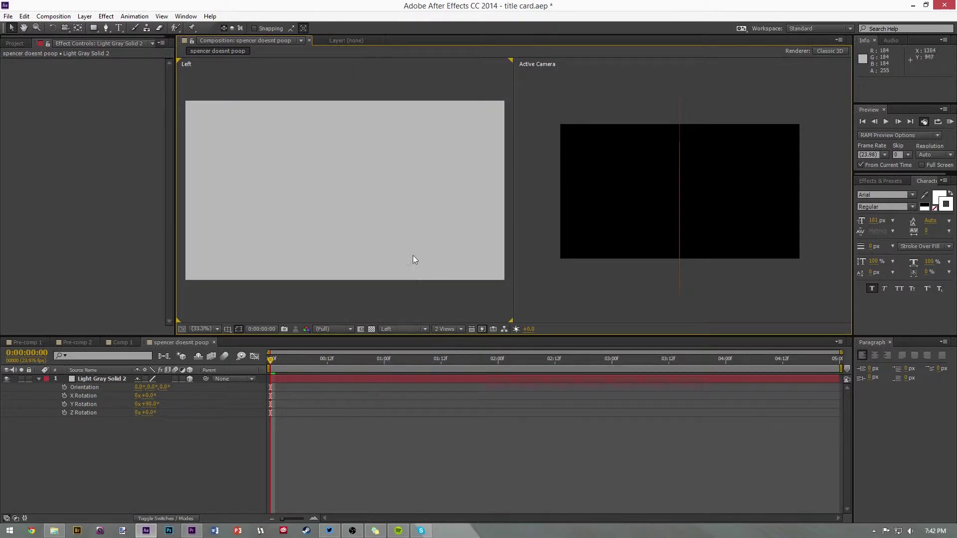
key("comma")
key("comma")
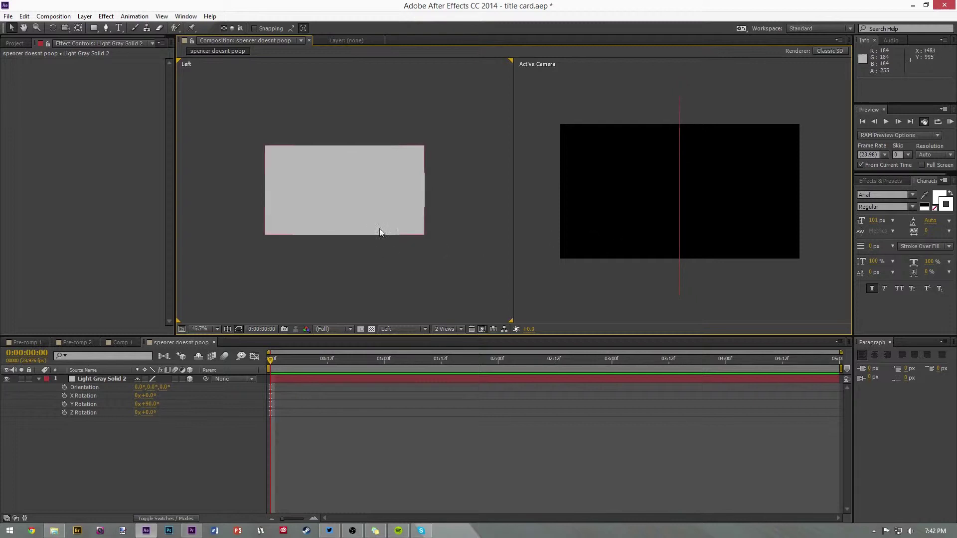
- Set the viewport beside Active Camera to Top and move the solid along X to position 348, 540, 0
left_click(425, 330)
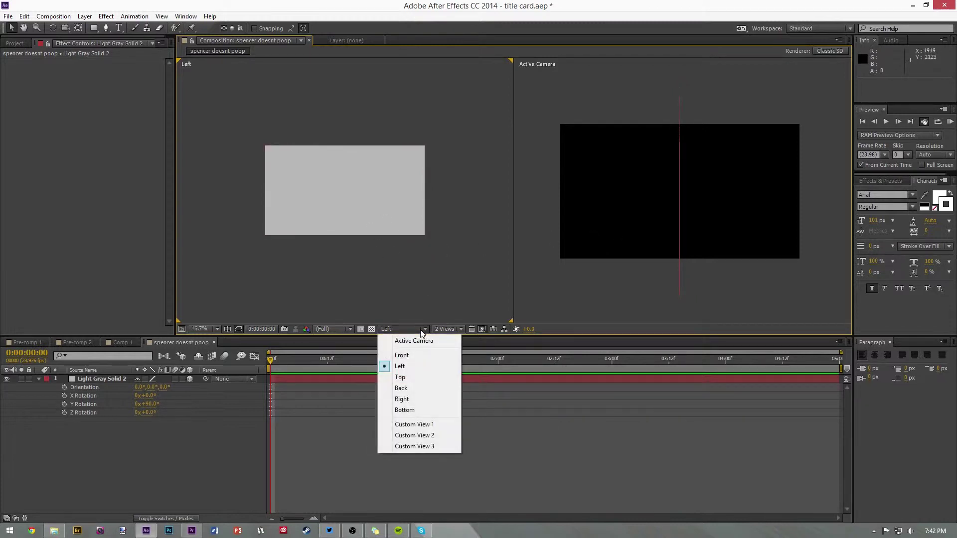
left_click(411, 378)
left_click(116, 378)
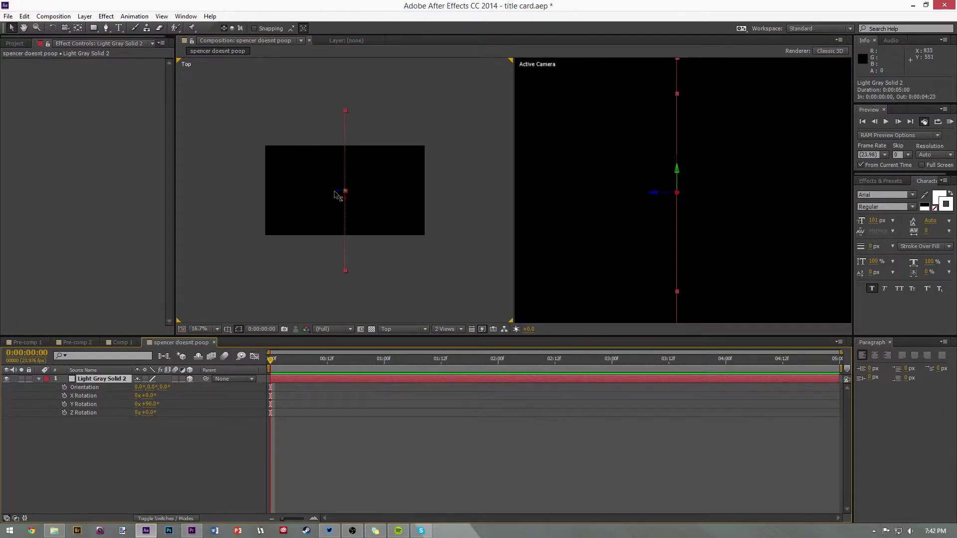
left_click_drag(341, 195, 289, 192)
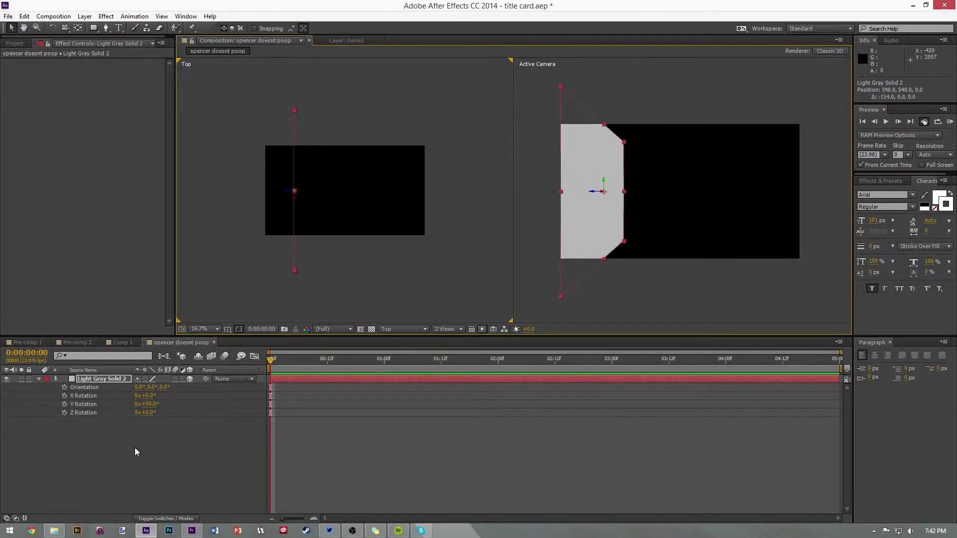
left_click(135, 452)
- Duplicate the light gray solid layer and collapse the original layer's rotation properties
left_click(89, 380)
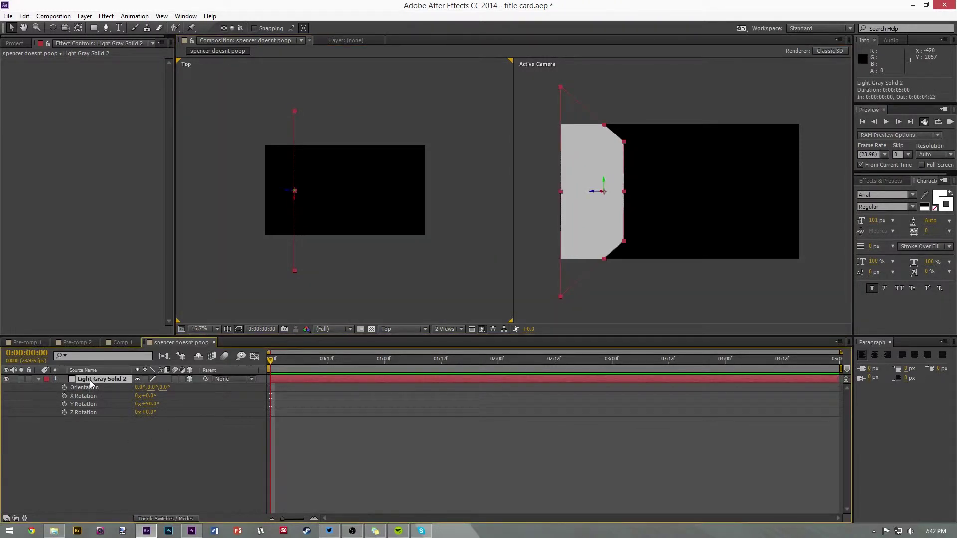
key("ctrl+d")
left_click(108, 444)
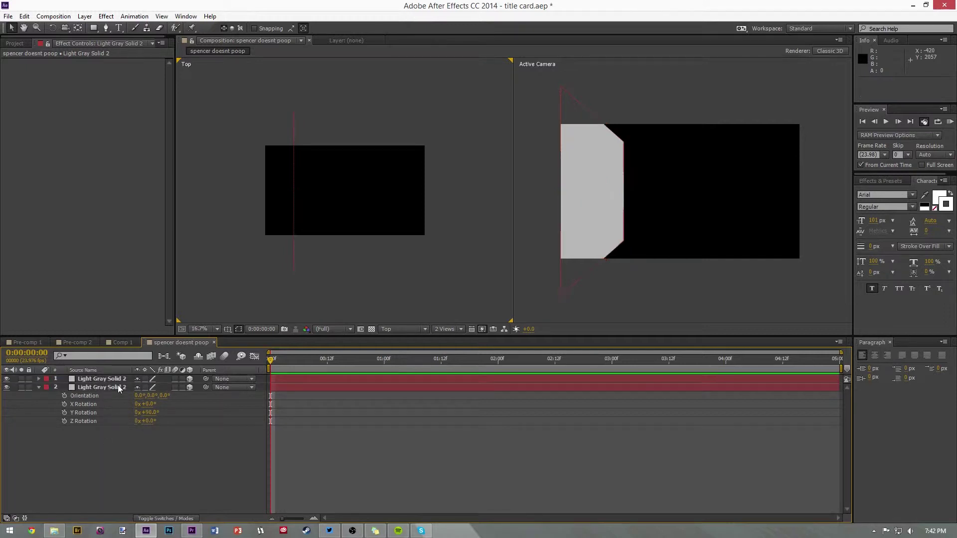
left_click(105, 381)
left_click(38, 387)
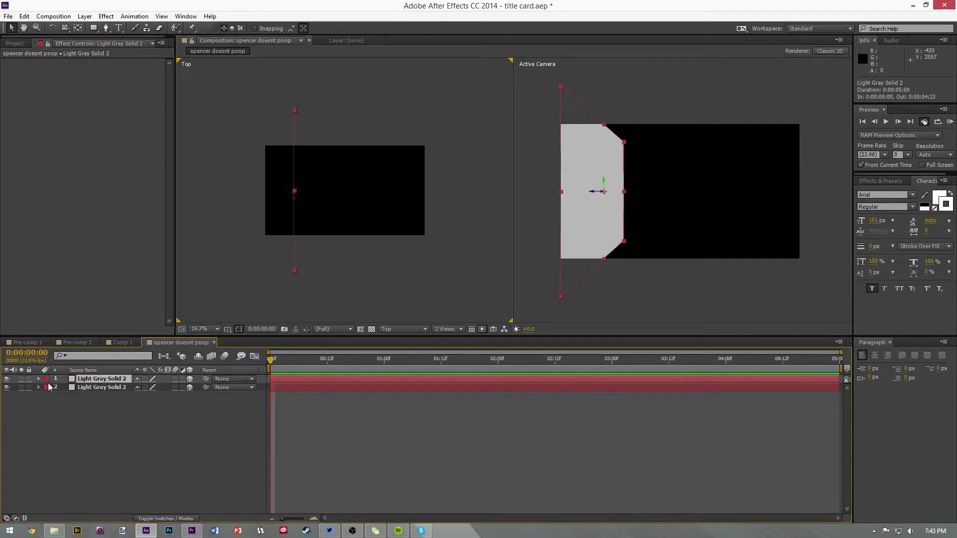
- Rename layer 1 as "floor" and layer 2 as "wall"
right_click(89, 381)
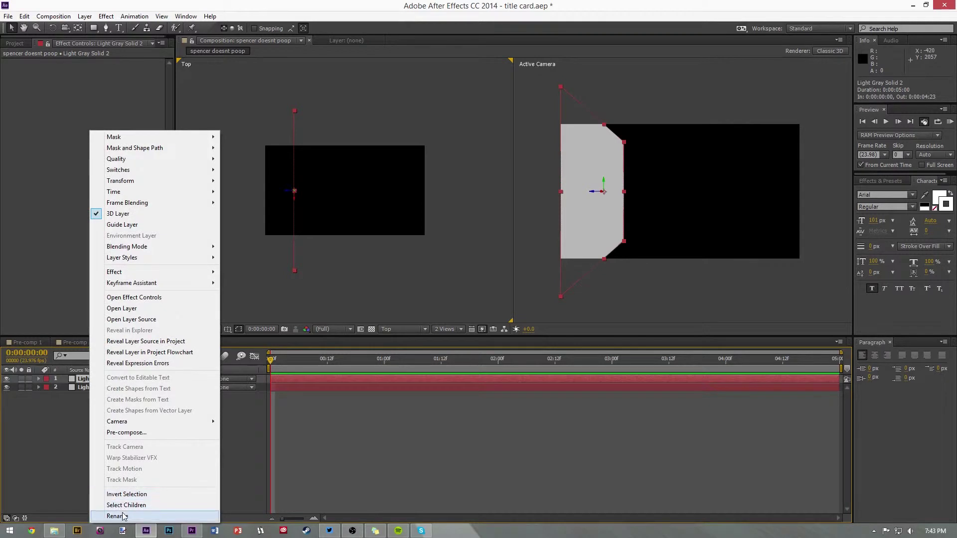
left_click(124, 516)
type("fl")
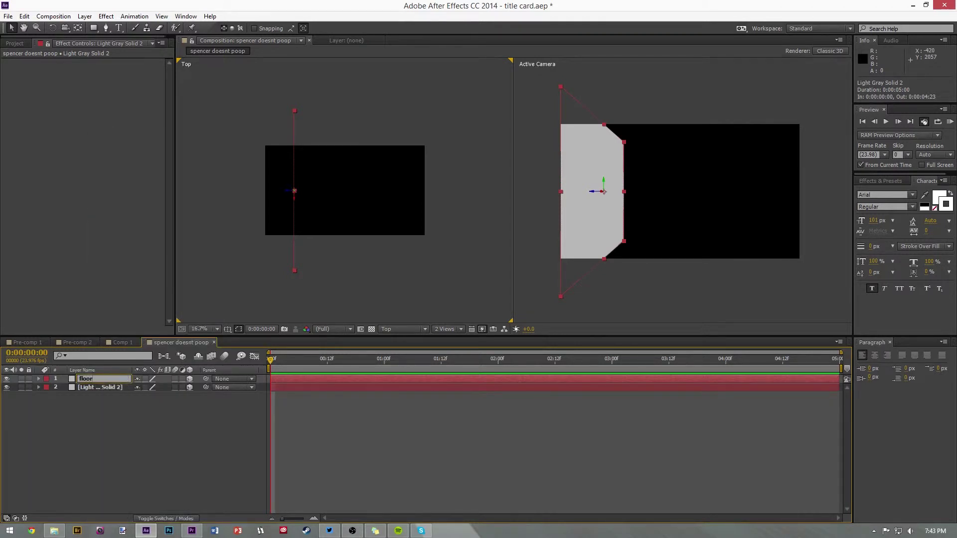
type("oor")
left_click(94, 394)
right_click(94, 390)
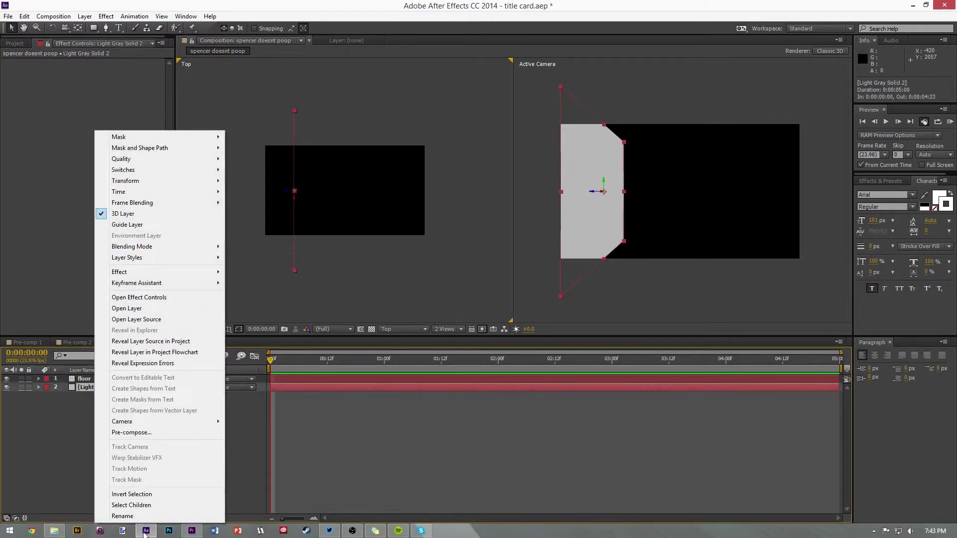
left_click(131, 517)
type("wall")
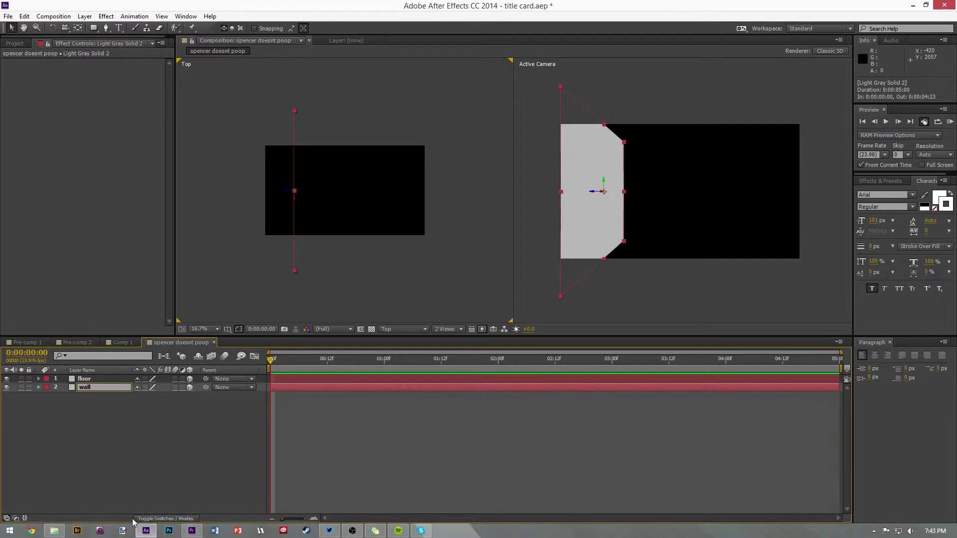
left_click(92, 396)
- Change the floor layer's solid color to a medium red, creating a new solid for this layer only
left_click(84, 380)
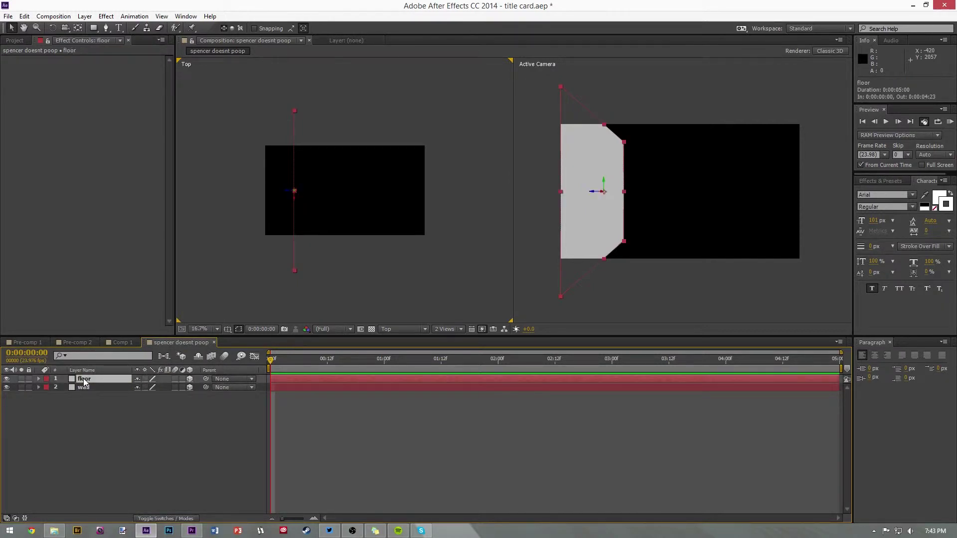
key("ctrl+shift+y")
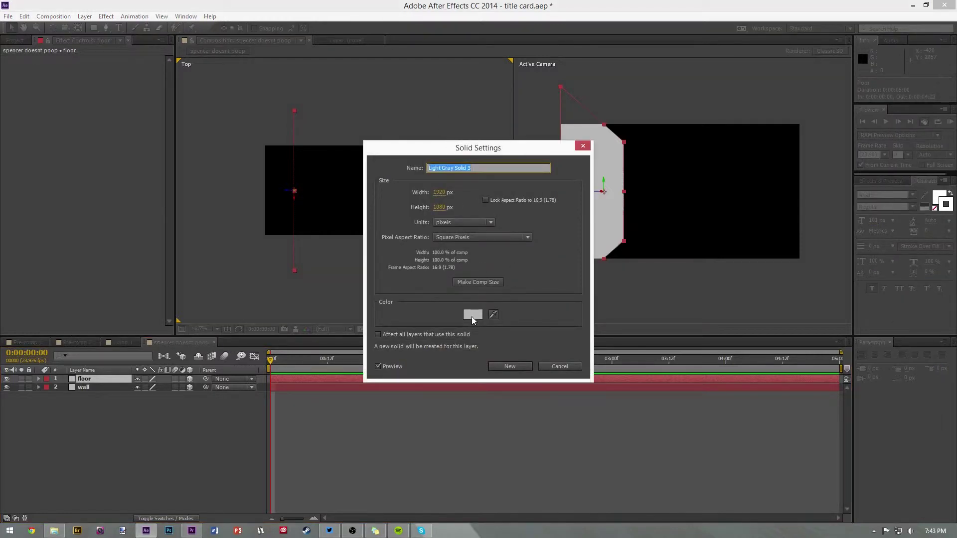
left_click(470, 316)
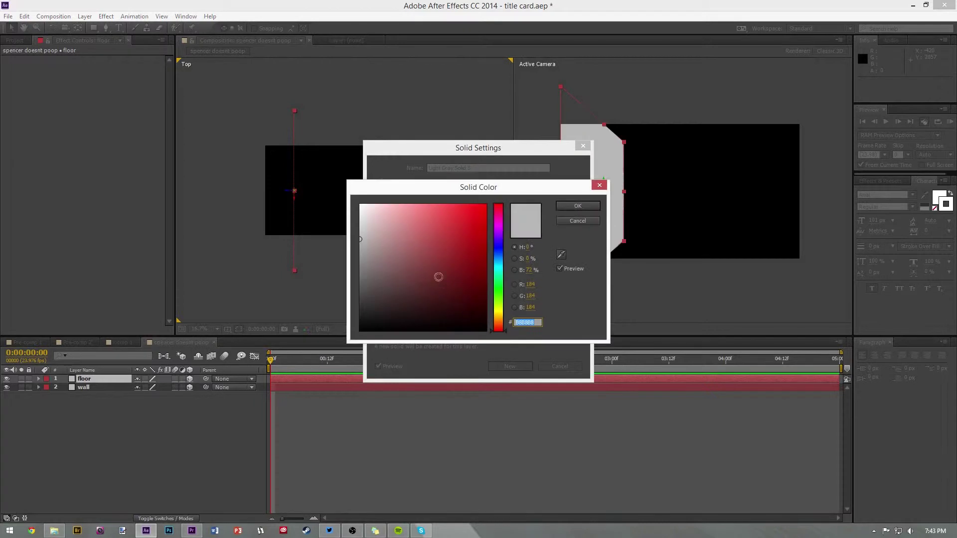
left_click_drag(421, 261, 456, 189)
left_click(578, 206)
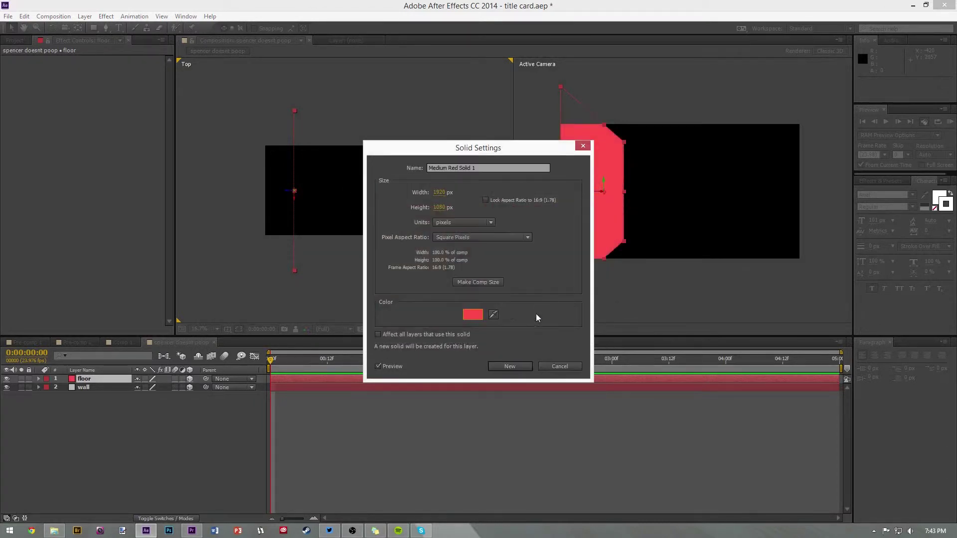
left_click(513, 366)
left_click(127, 416)
- Move the red floor layer along X in the Top view to about position 1614, 540, 0
left_click(93, 387)
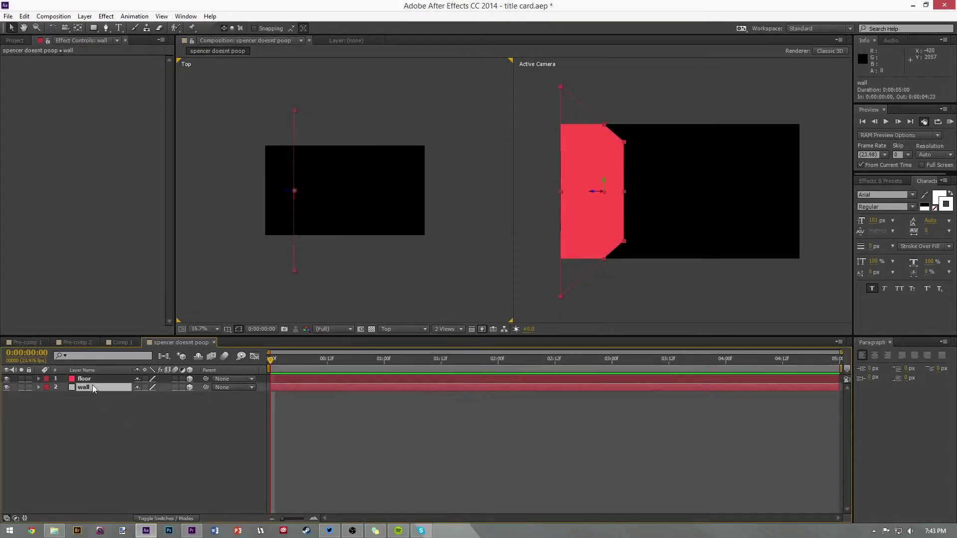
left_click(89, 380)
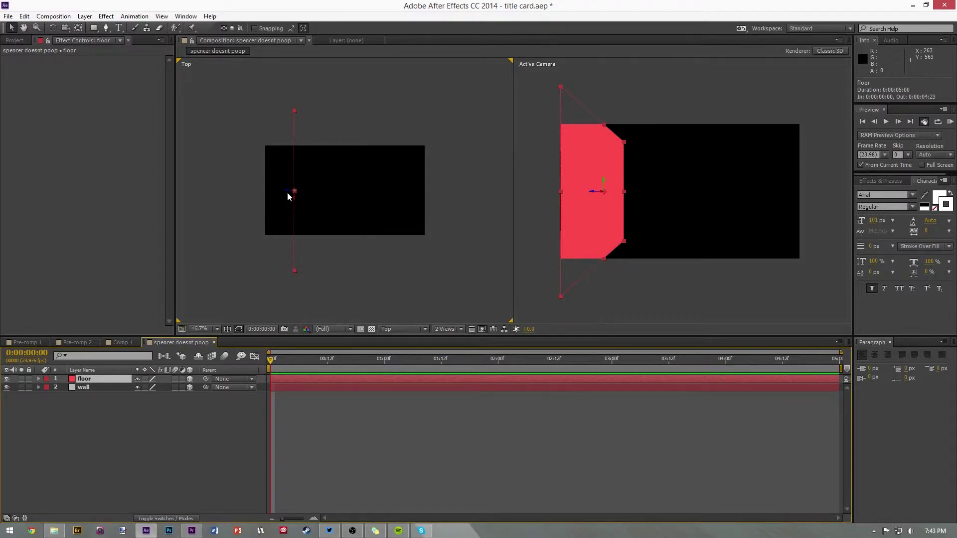
left_click_drag(290, 195, 393, 213)
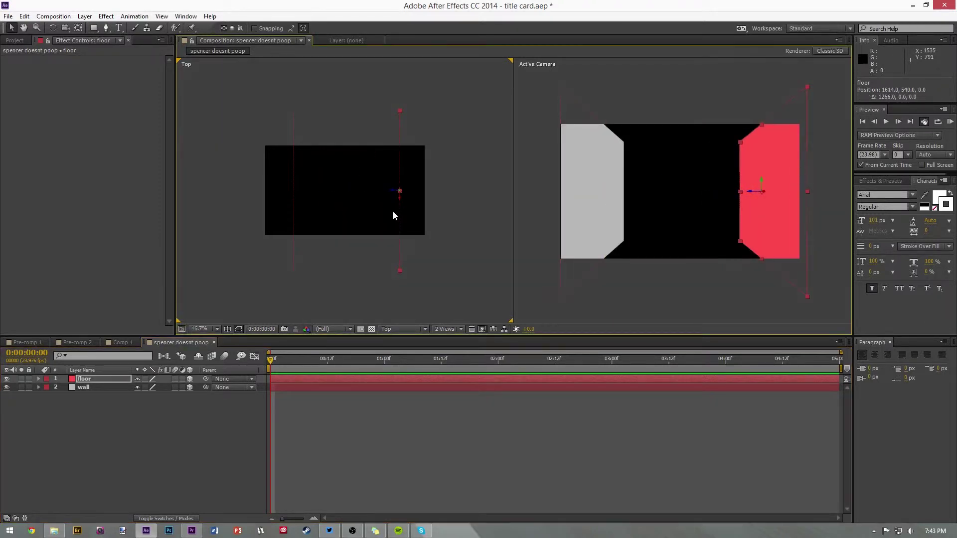
- Show the floor layer's rotation properties and set its Y Rotation to 0°
key("r")
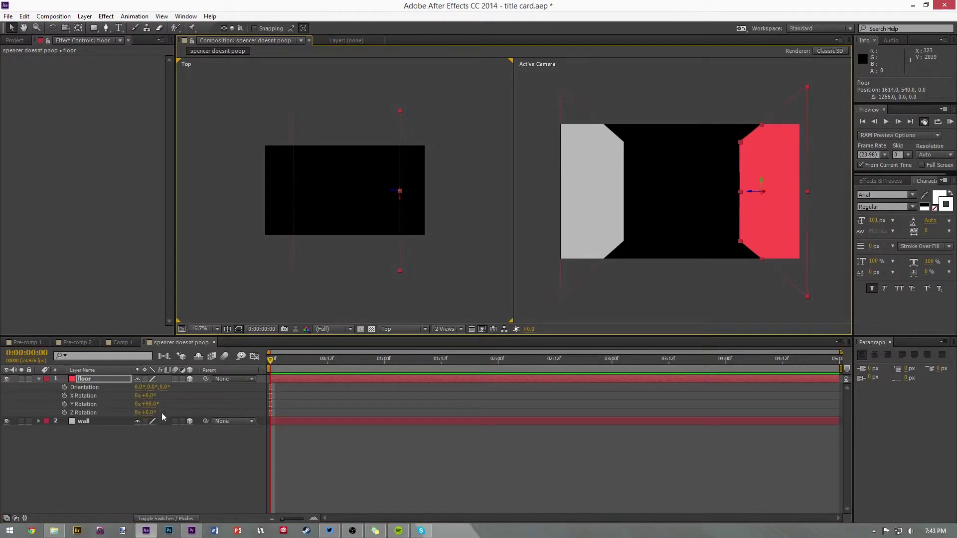
left_click(149, 405)
type("90")
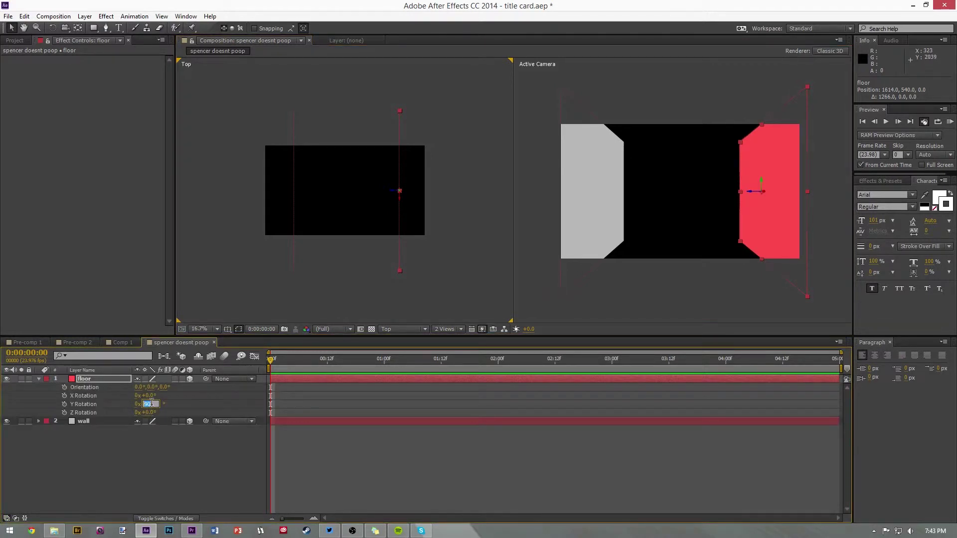
left_click(154, 447)
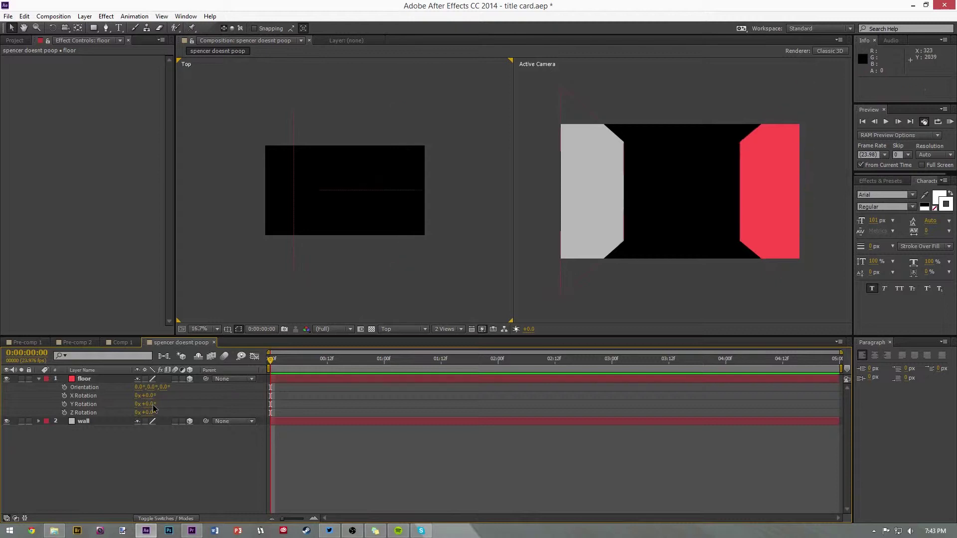
- Set the floor layer's X Rotation to 90° and move it down to about position 1222, 1020, 0
left_click_drag(150, 396, 196, 395)
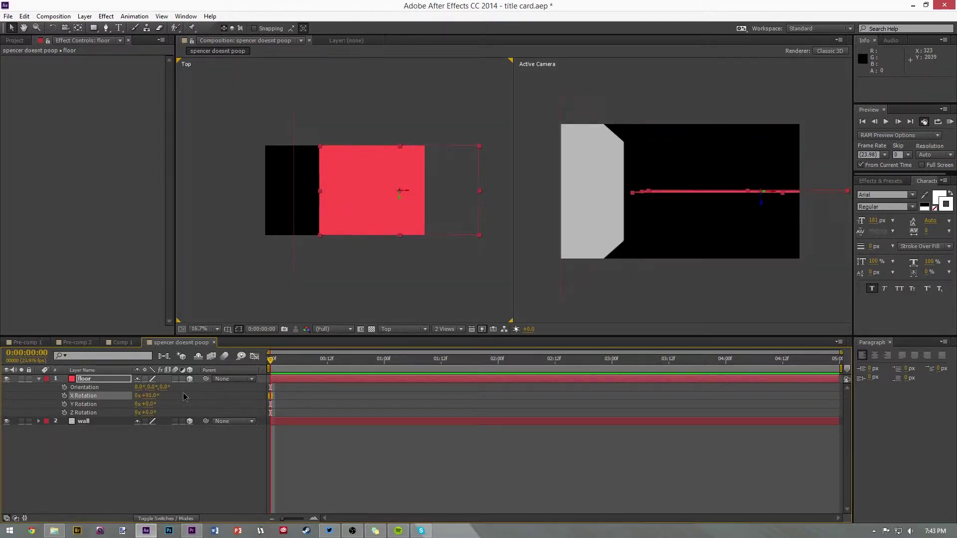
left_click(149, 395)
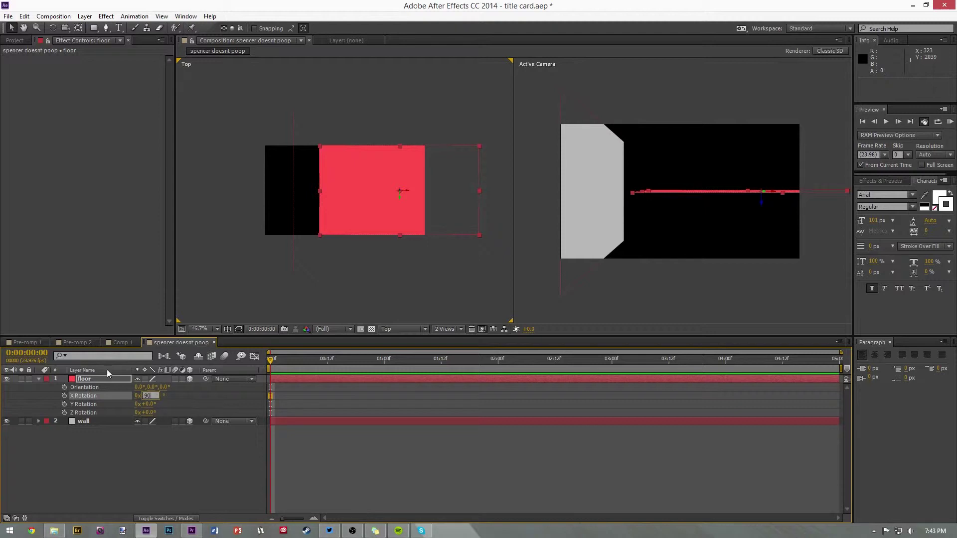
left_click(110, 482)
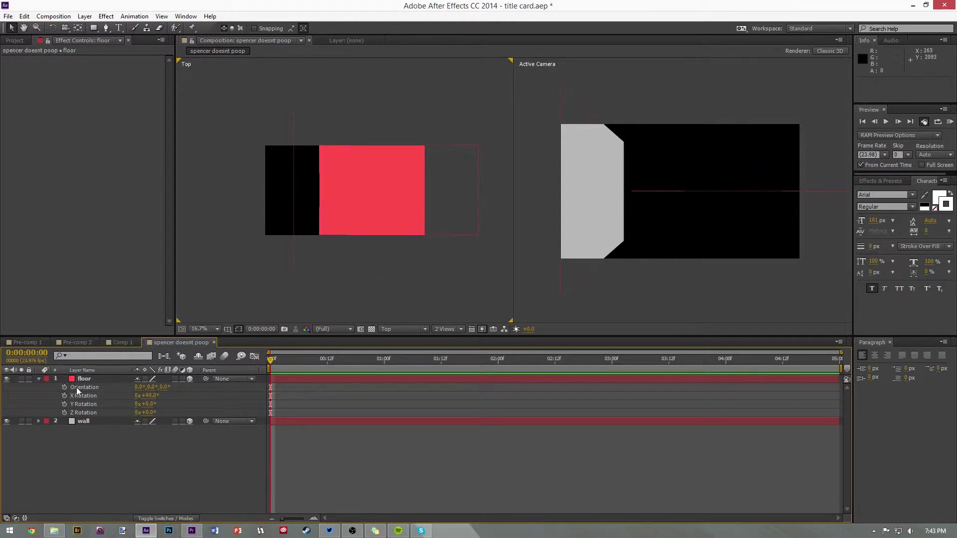
left_click(91, 379)
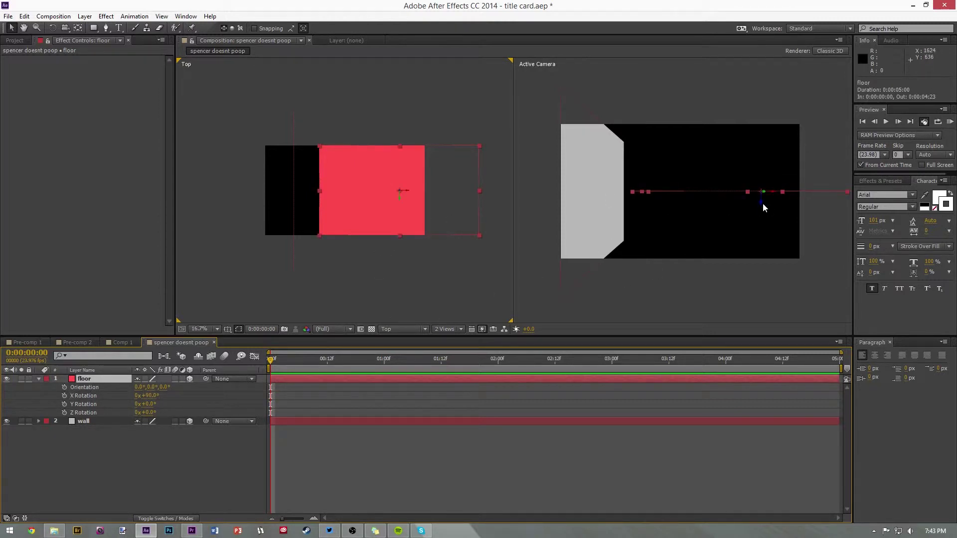
left_click_drag(762, 199, 727, 255)
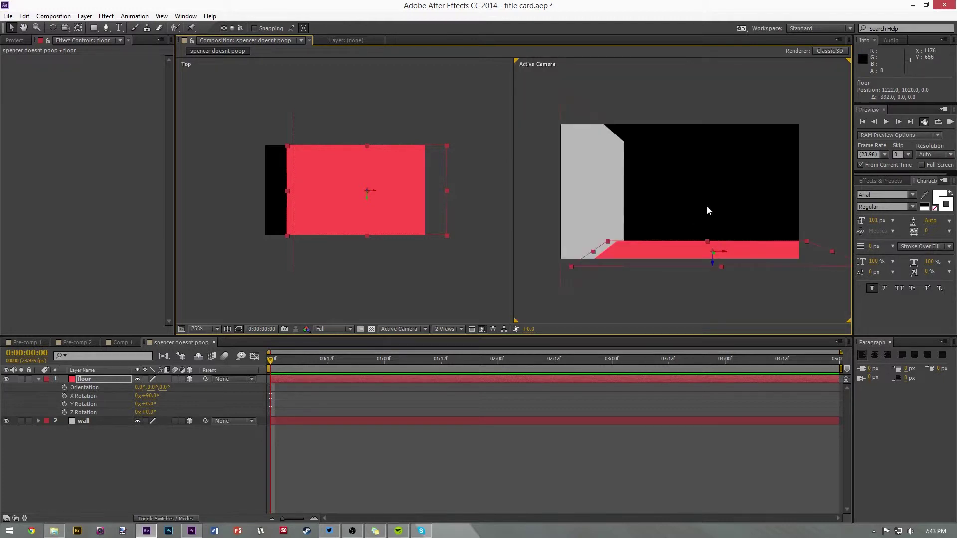
- Add a new two-node camera named Camera 1 with the 50mm preset
key("c")
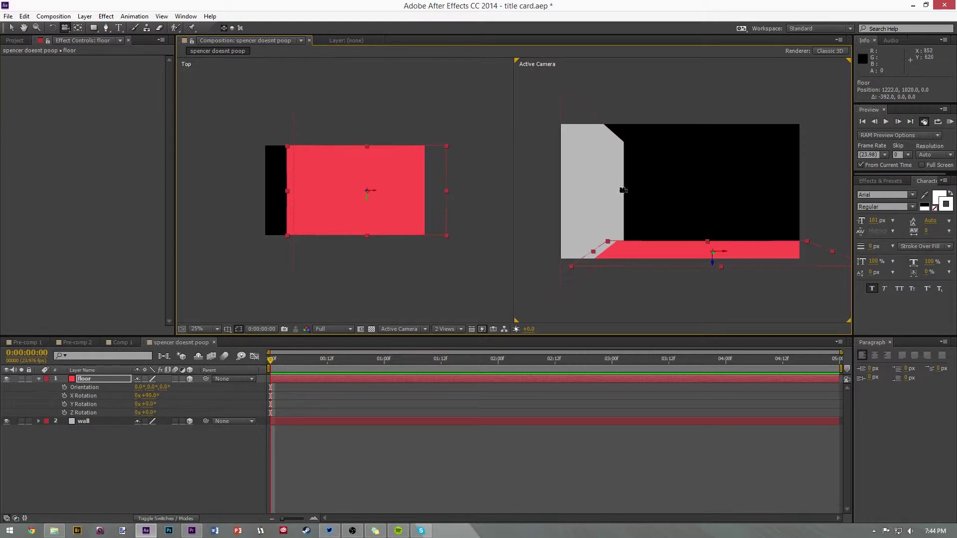
left_click(85, 16)
mouse_move(97, 28)
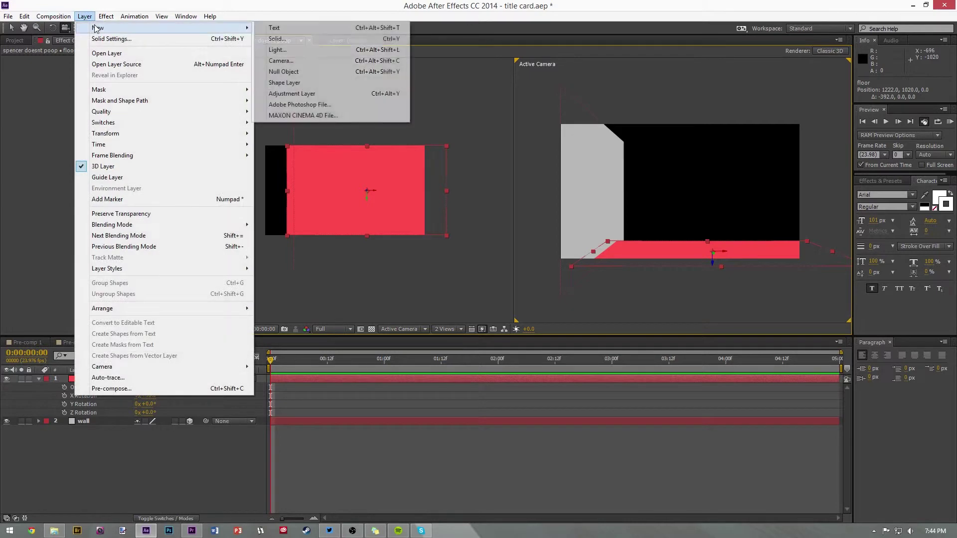
left_click(342, 62)
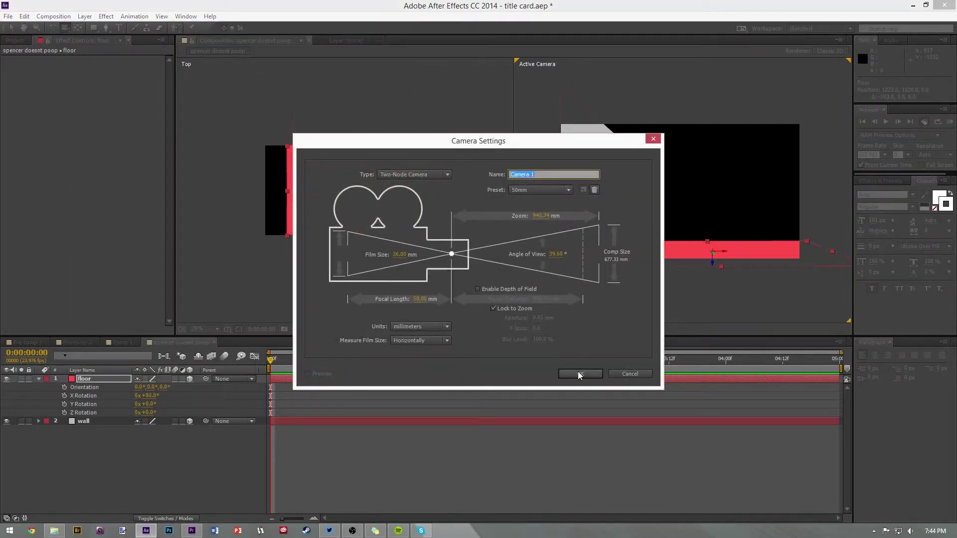
left_click(578, 372)
- Orbit the camera in the Active Camera view to a high side angle at about position 2771.7, -1410.3, 158.5
key("c")
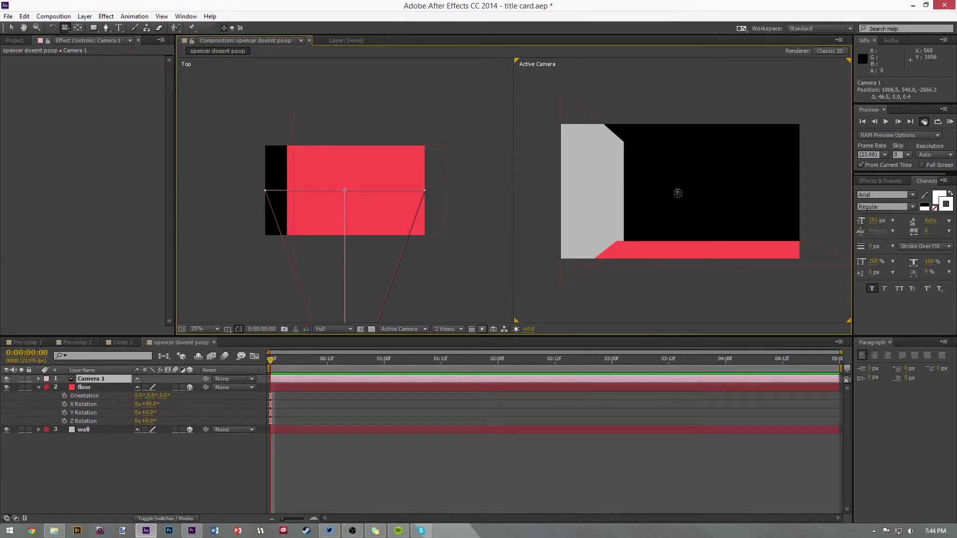
left_click_drag(675, 193, 661, 219)
scroll(479, 216, "down", 3)
scroll(658, 199, "up", 1)
- Start keyframing Camera 1's Point of Interest at 0:00:00:00 and orbit the camera to about position 1375.6, 772.4, 2623.8
left_click(39, 379)
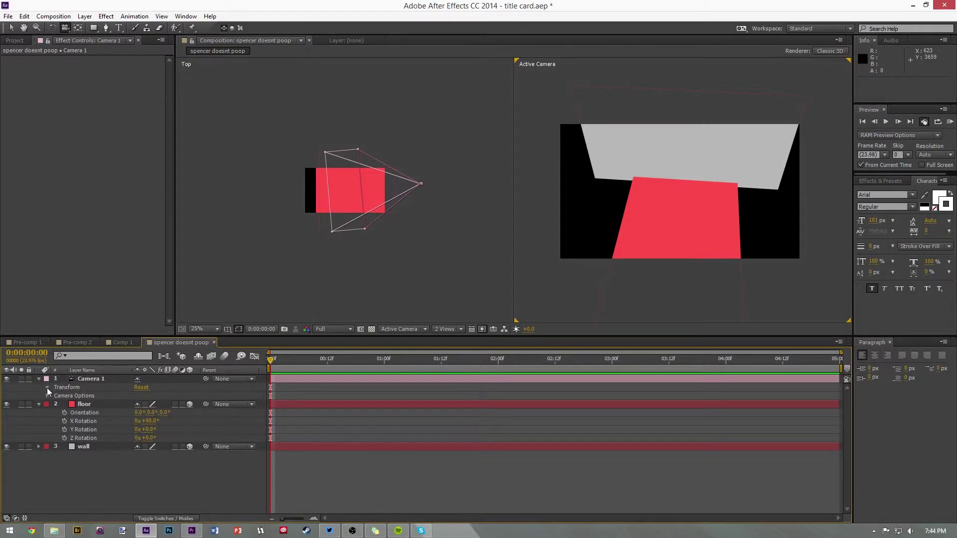
left_click(47, 388)
left_click(86, 395)
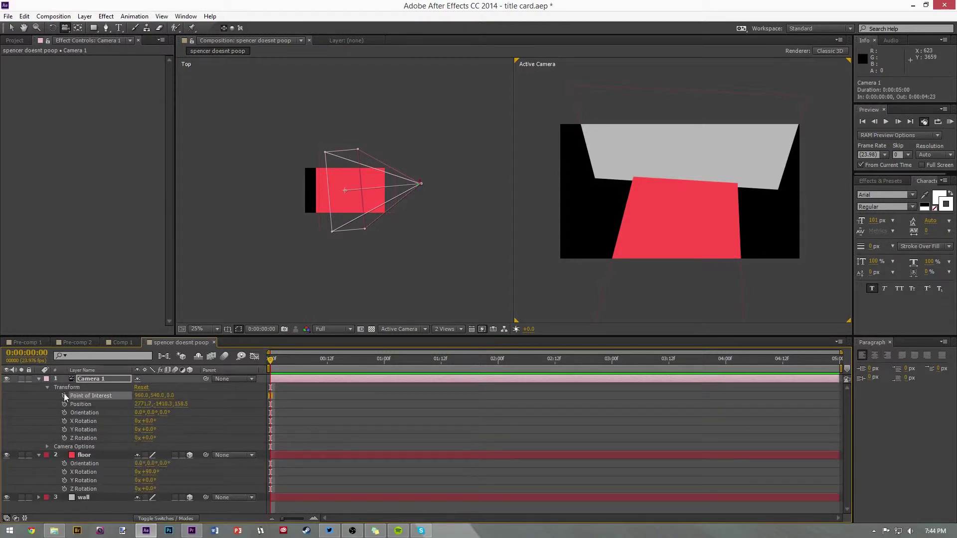
left_click(64, 396)
left_click_drag(633, 188, 400, 180)
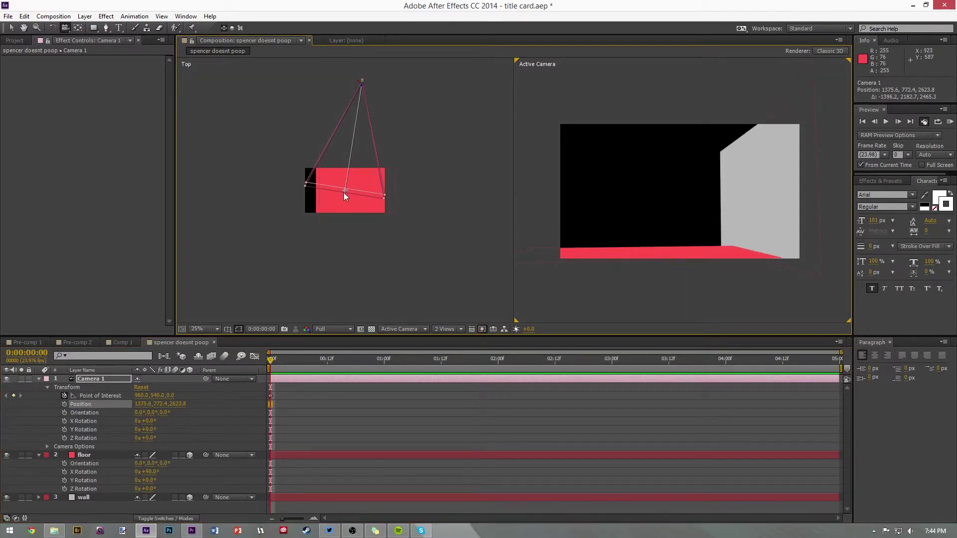
- Animate the camera's point of interest in the Top view from about -108, 540, -816 at 0:00:00:00 to about 1068, 540, -120 at 0:00:01:02
key("v")
left_click_drag(346, 190, 300, 225)
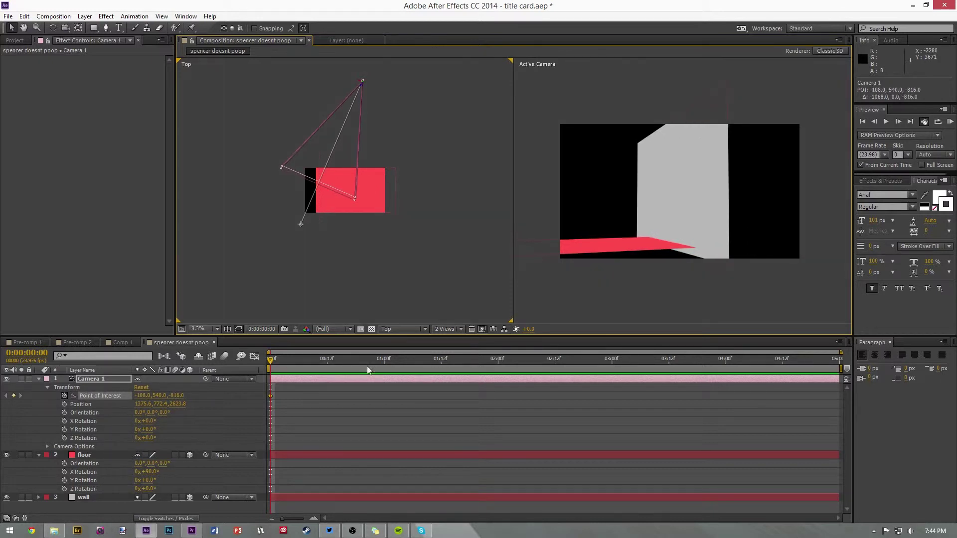
left_click(394, 361)
left_click_drag(301, 225, 349, 196)
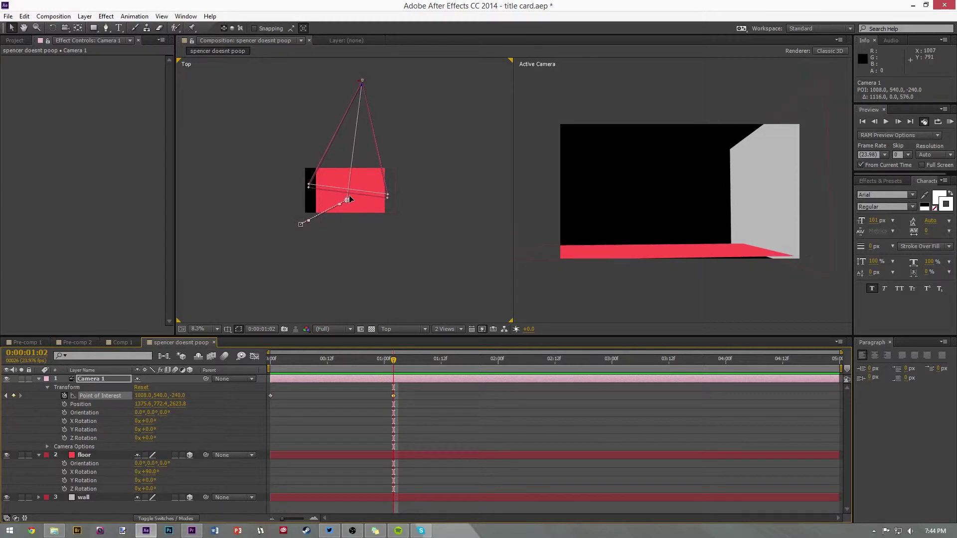
- Select Camera 1 and scrub its point of interest animation back to the start of the timeline
left_click(86, 380)
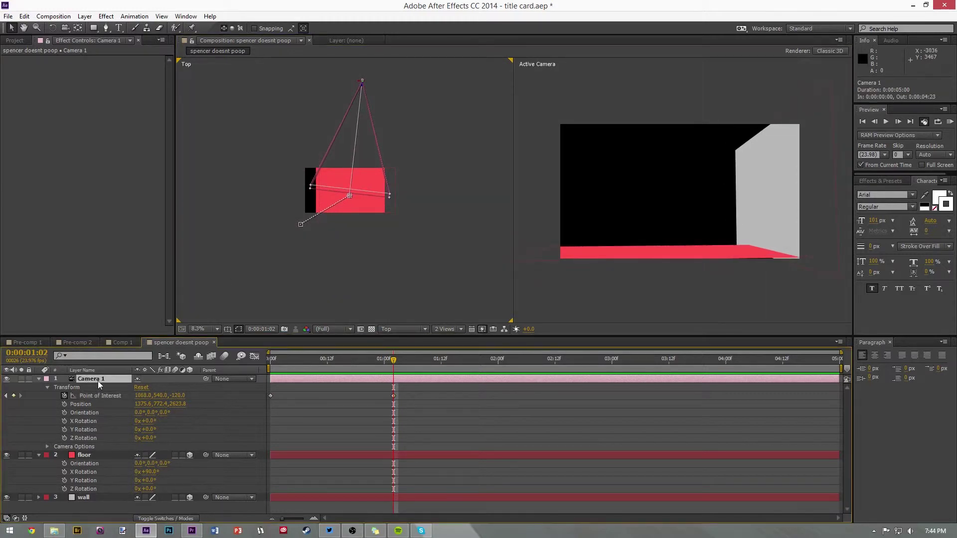
key("g")
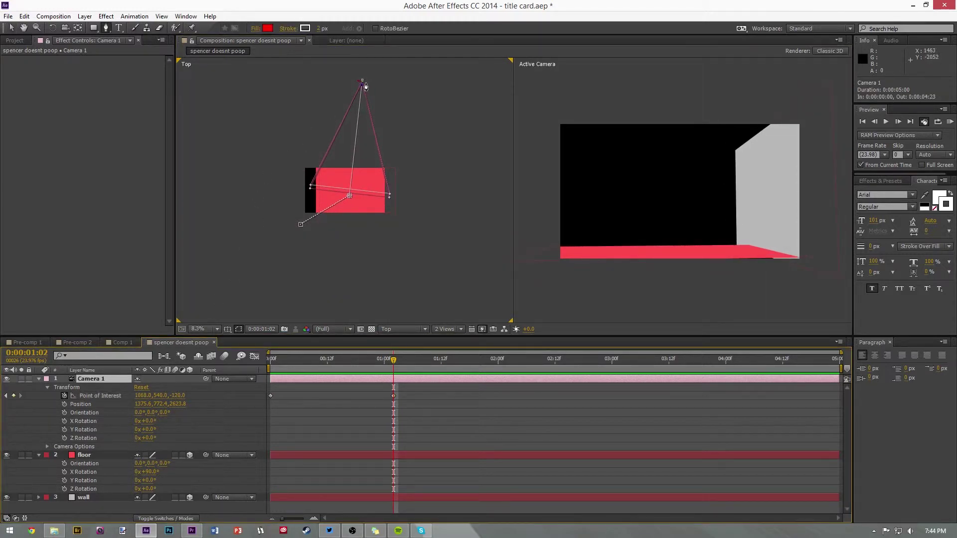
key("g")
key("v")
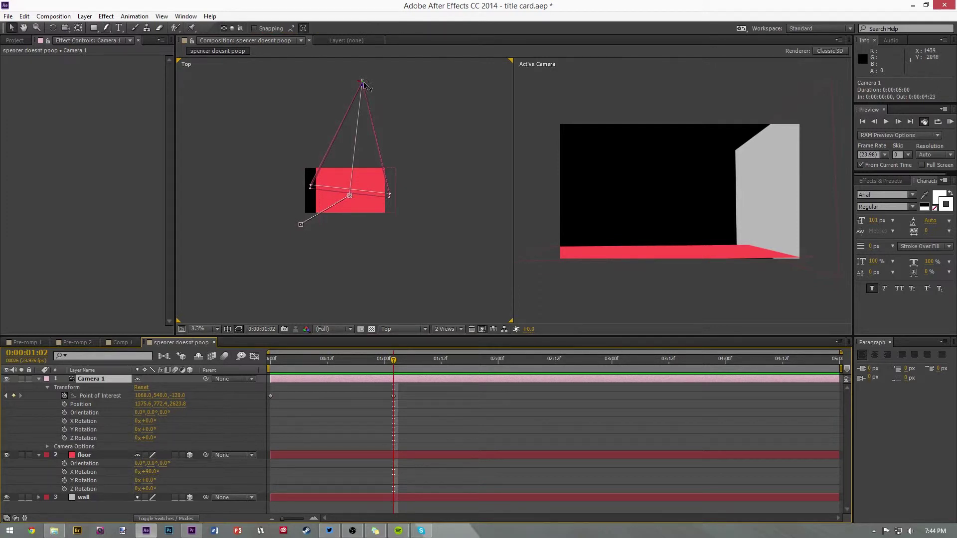
mouse_move(362, 85)
left_mouse_down()
mouse_move(357, 97)
mouse_move(361, 83)
left_mouse_up()
left_click_drag(393, 366, 241, 370)
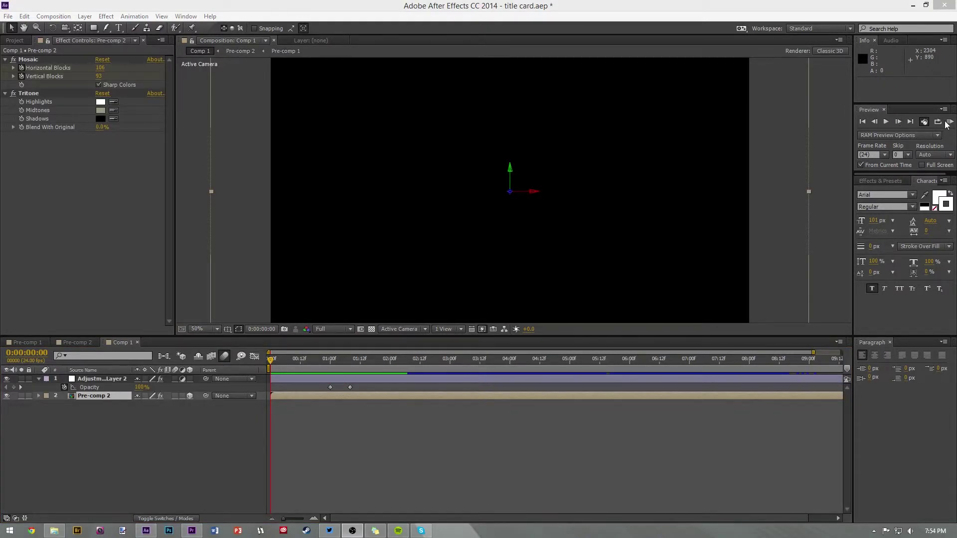
- Preview the title animation in Comp 1, then open Pre-comp 2 and Pre-comp 1 to view their layers
left_click(947, 125)
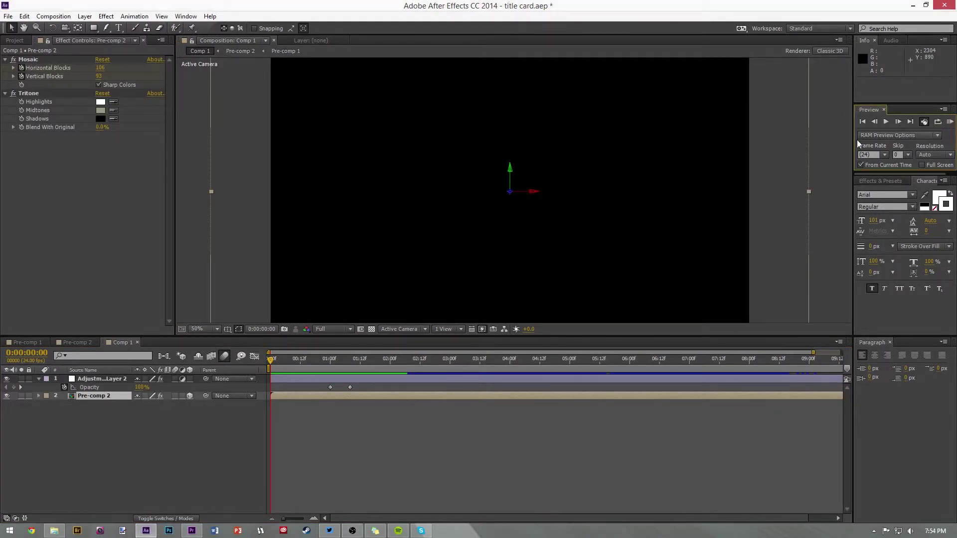
key("space")
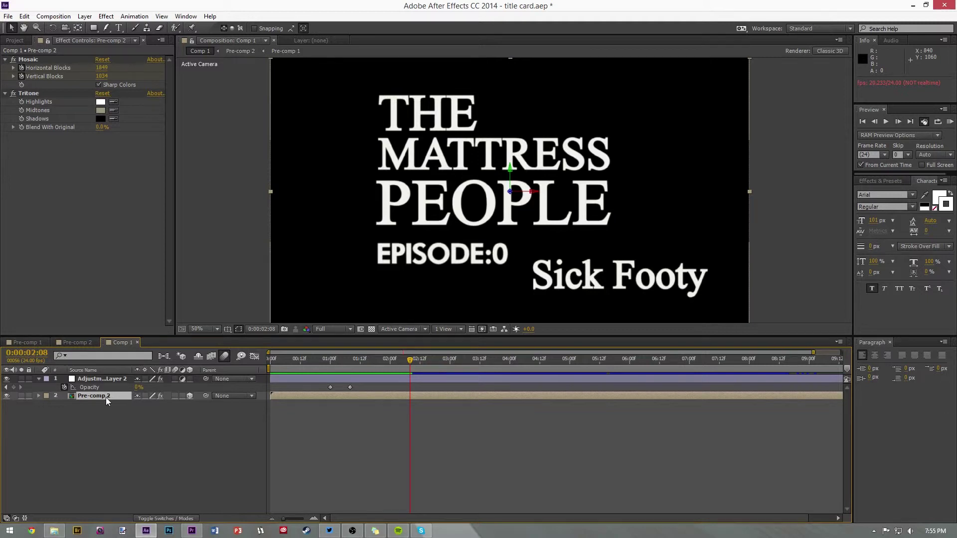
left_click(80, 344)
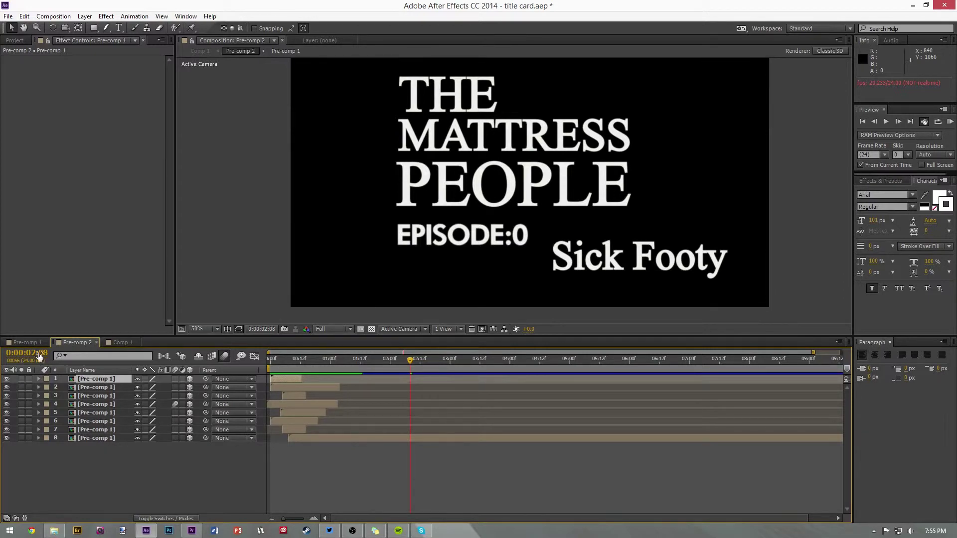
left_click(32, 342)
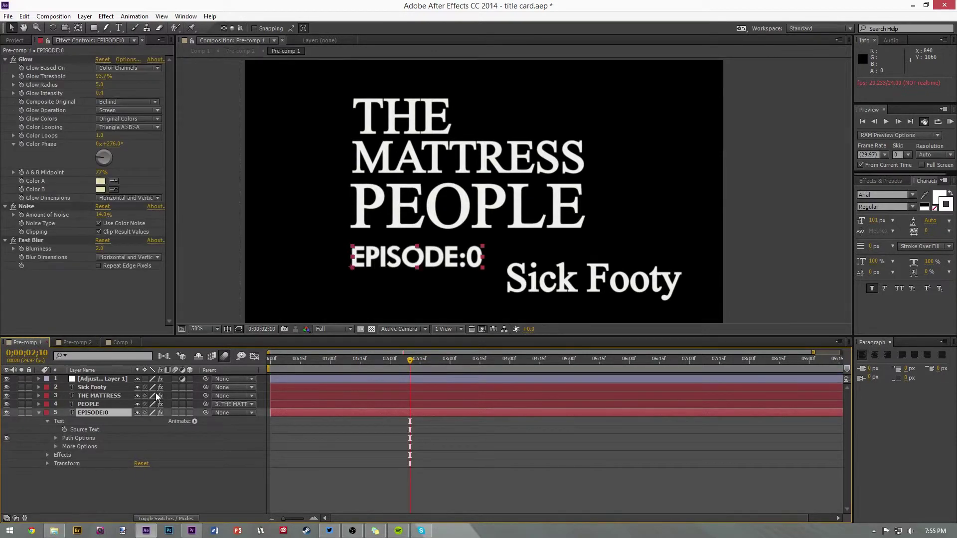
- Hide the adjustment layer in Pre-comp 1 and select the THE MATTRESS, PEOPLE and EPISODE:0 text layers in turn
left_click(7, 379)
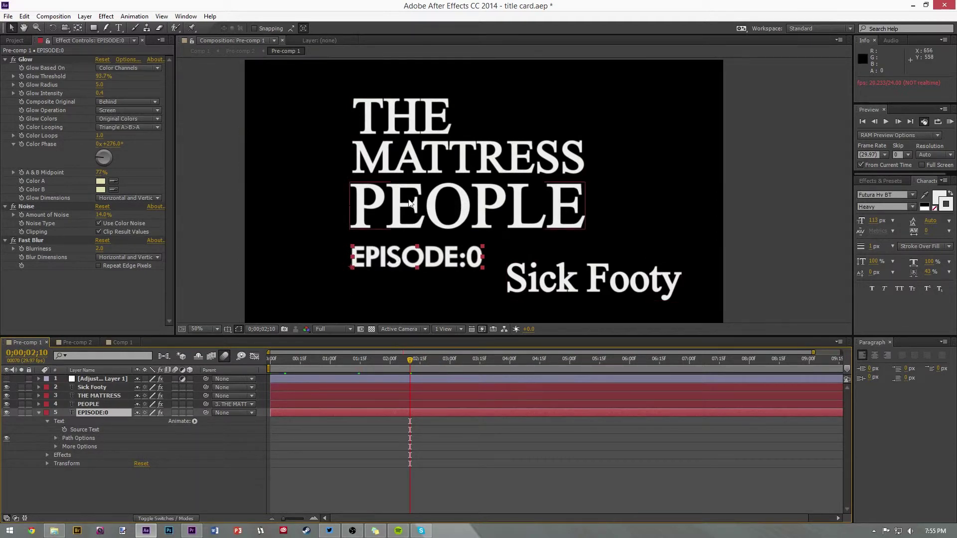
left_click(409, 160)
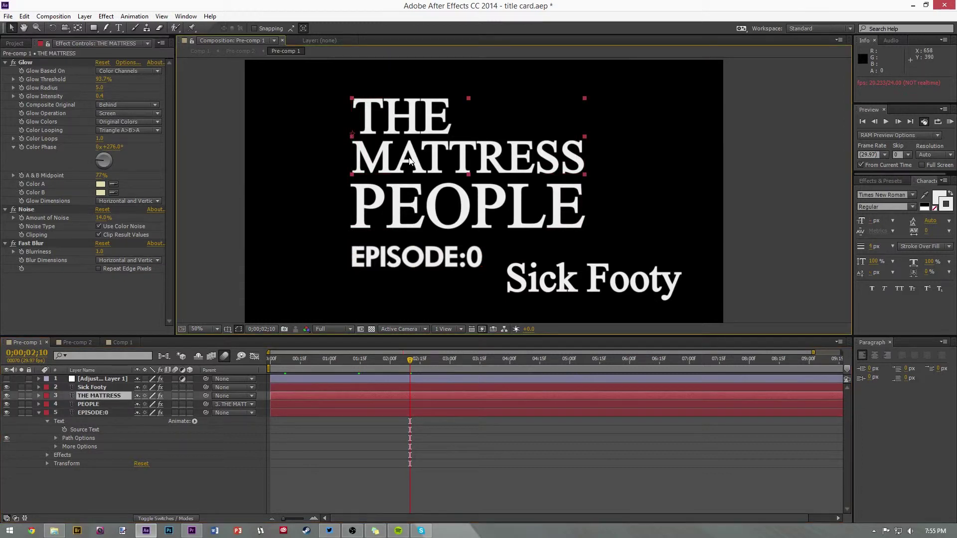
left_click(421, 209)
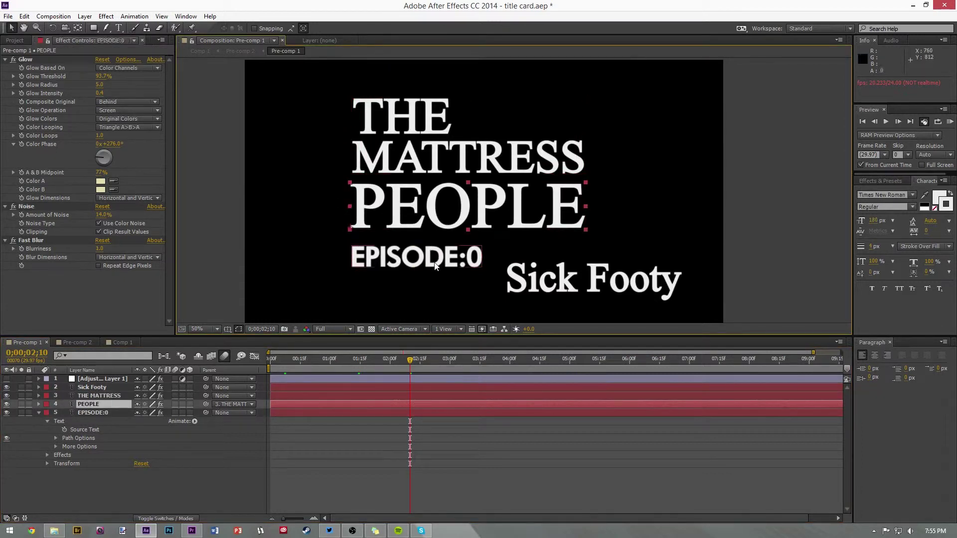
left_click(436, 266)
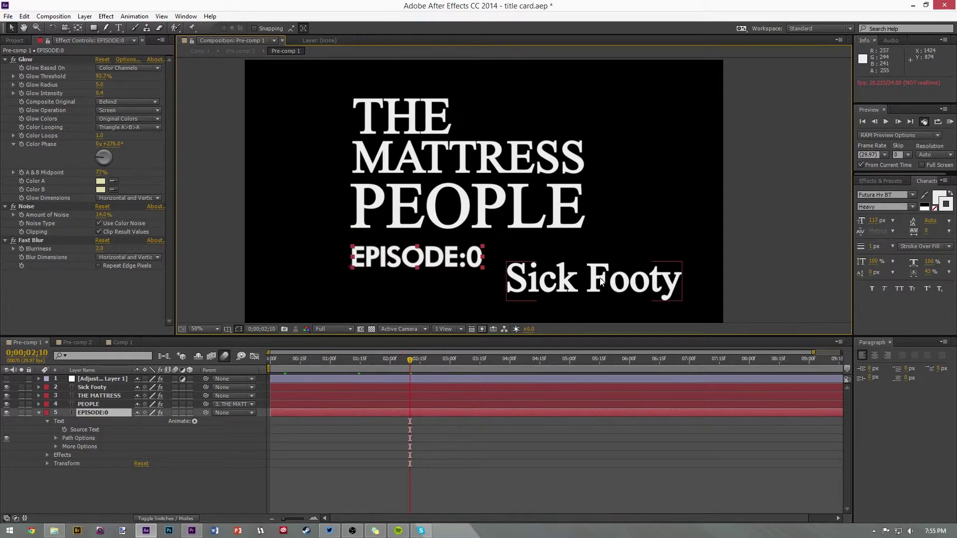
left_click(86, 16)
mouse_move(94, 31)
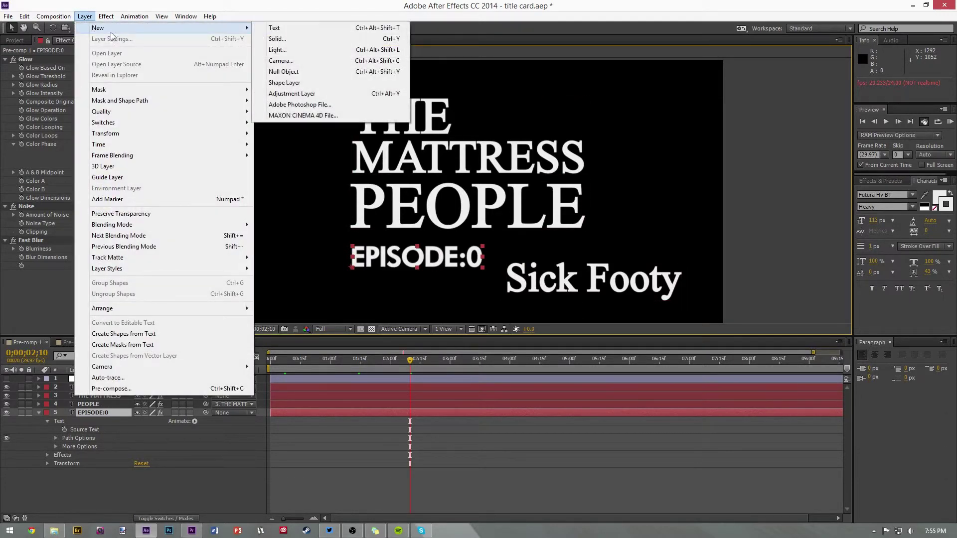
left_click(307, 94)
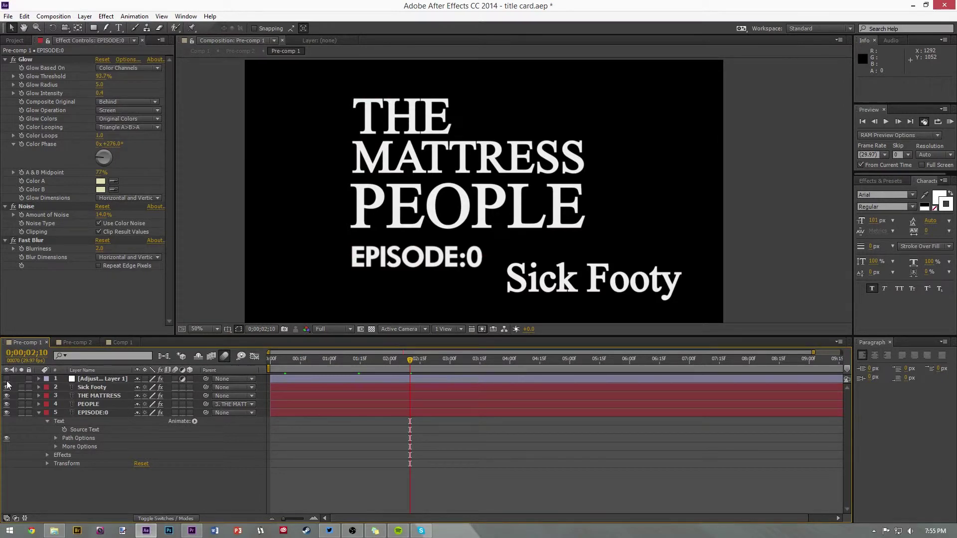
- Show the adjustment layer again and compare the title at 0;00;00;20 with that layer off and on
left_click(95, 379)
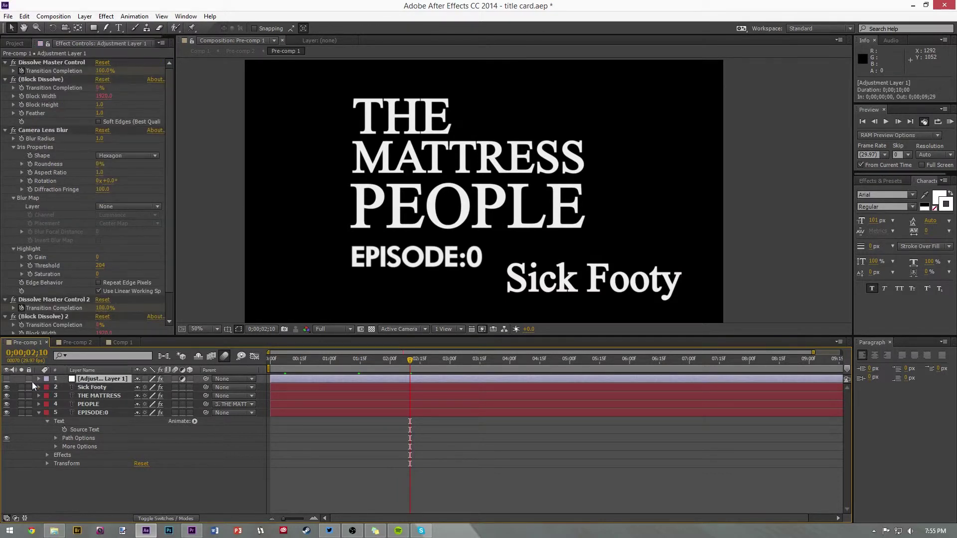
left_click(6, 380)
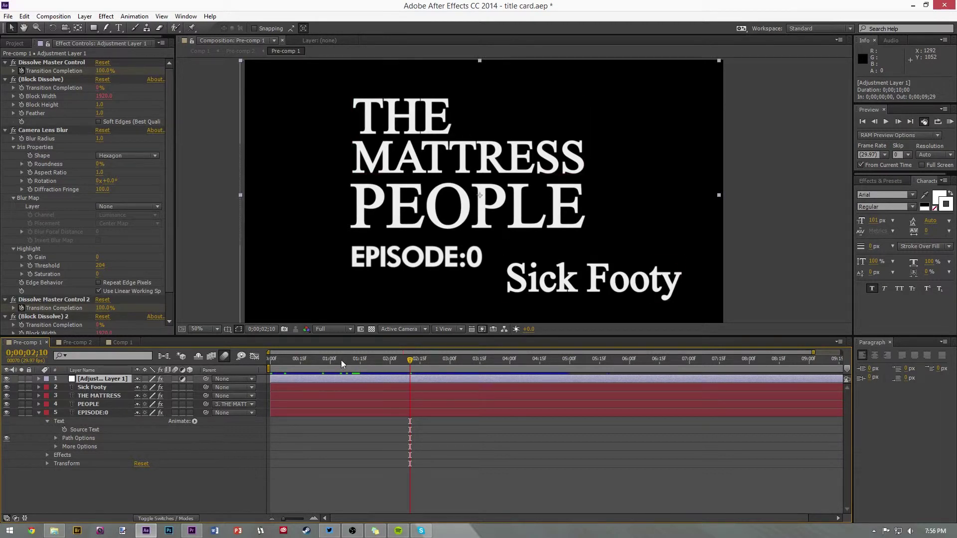
left_click(324, 361)
left_click(311, 361)
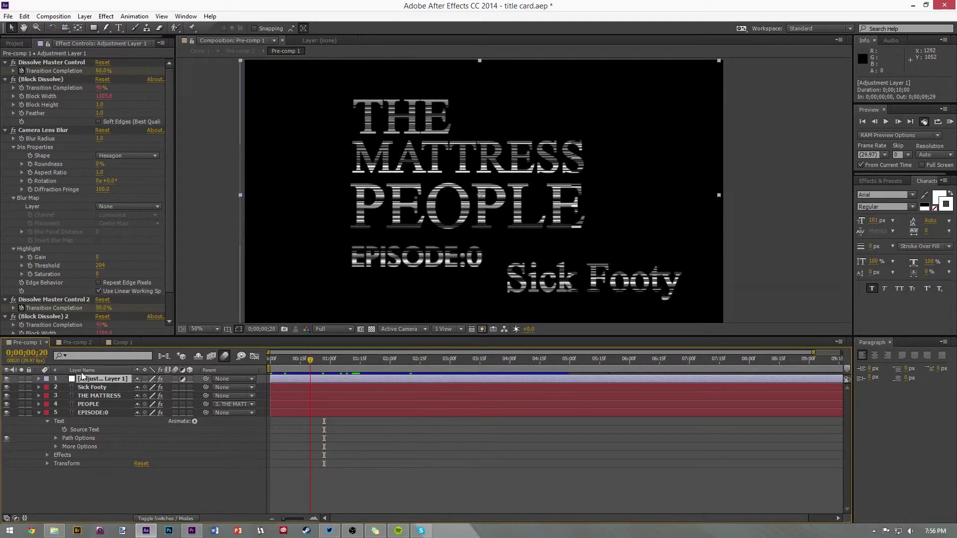
left_click(7, 380)
left_click(6, 379)
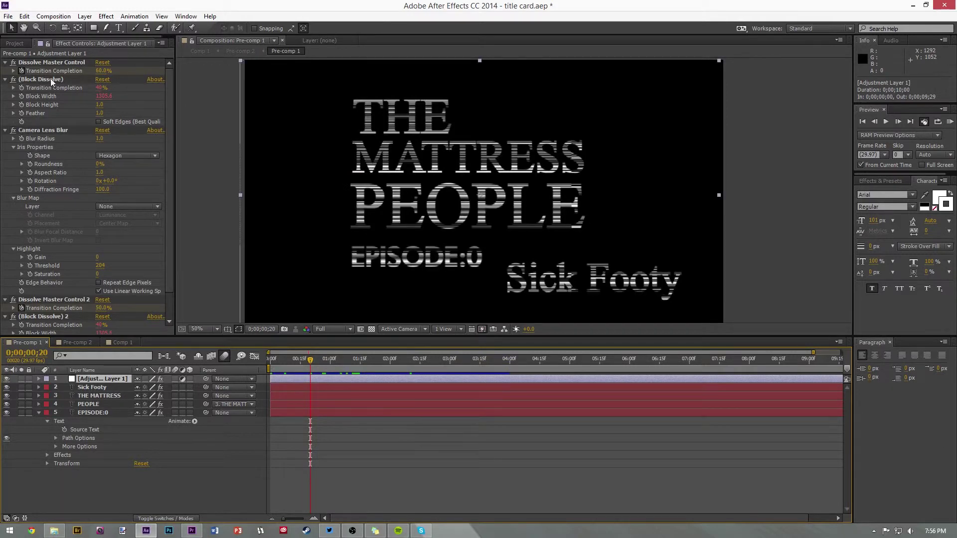
- Examine the adjustment layer's dissolve and Camera Lens Blur effects, and the effects on the Sick Footy text layer
left_click(51, 60)
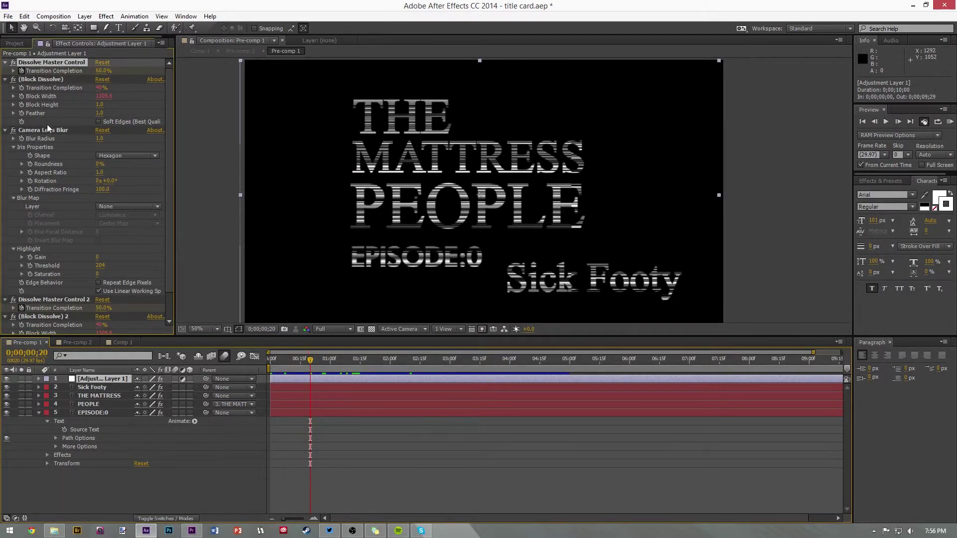
left_click(47, 128)
scroll(51, 255, "down", 2)
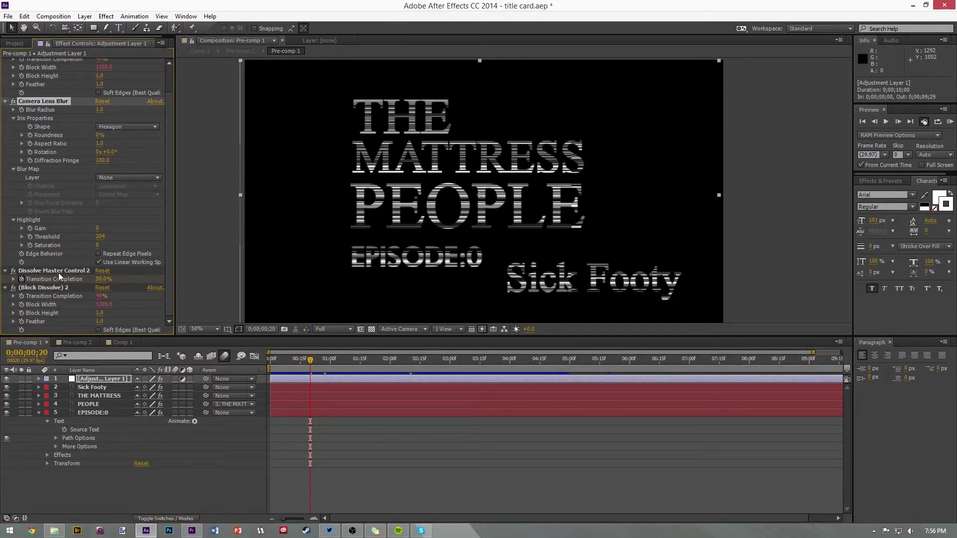
left_click(87, 387)
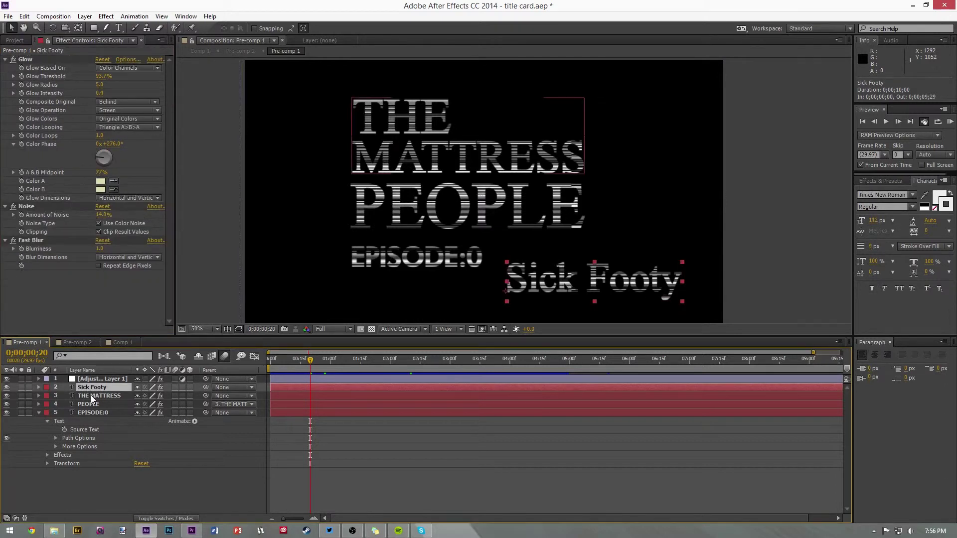
- Compare the effects on the PEOPLE and THE MATTRESS text layers with the adjustment layer's Block Dissolve and Camera Lens Blur effects
left_click(91, 395)
left_click(93, 409)
left_click(89, 408)
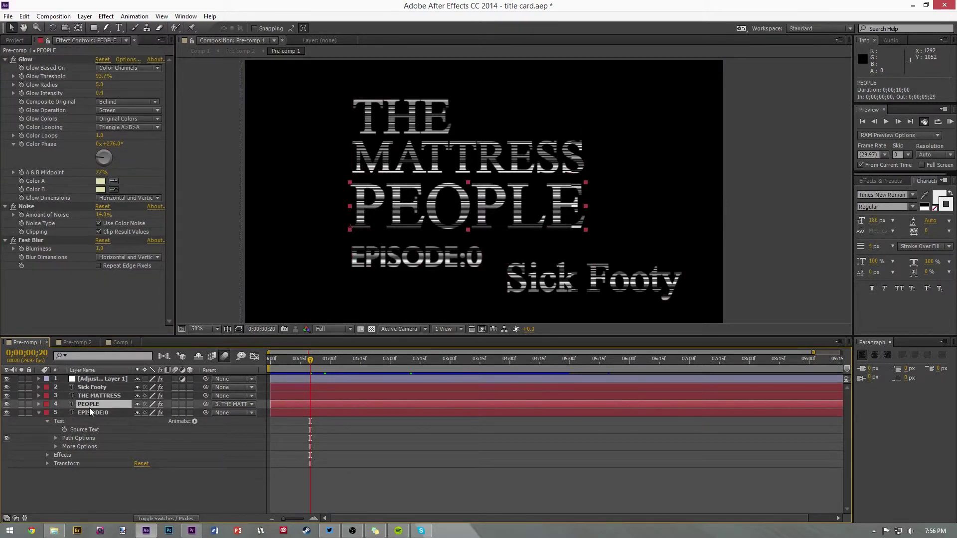
left_click(91, 378)
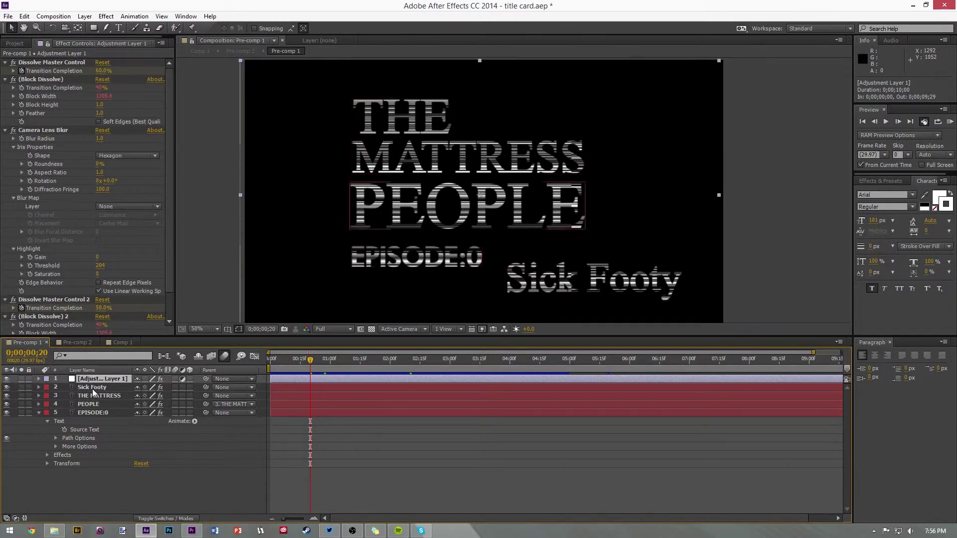
left_click(43, 79)
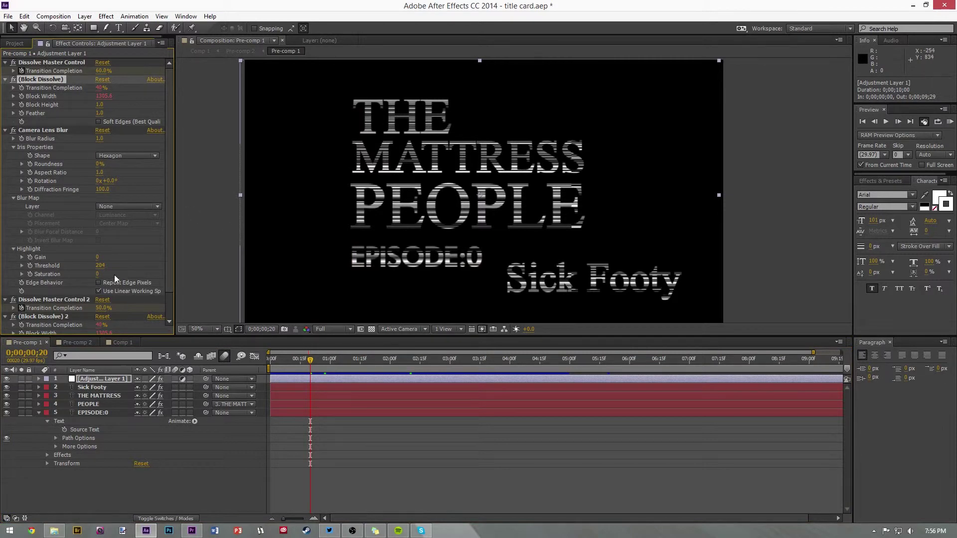
scroll(115, 274, "down", 3)
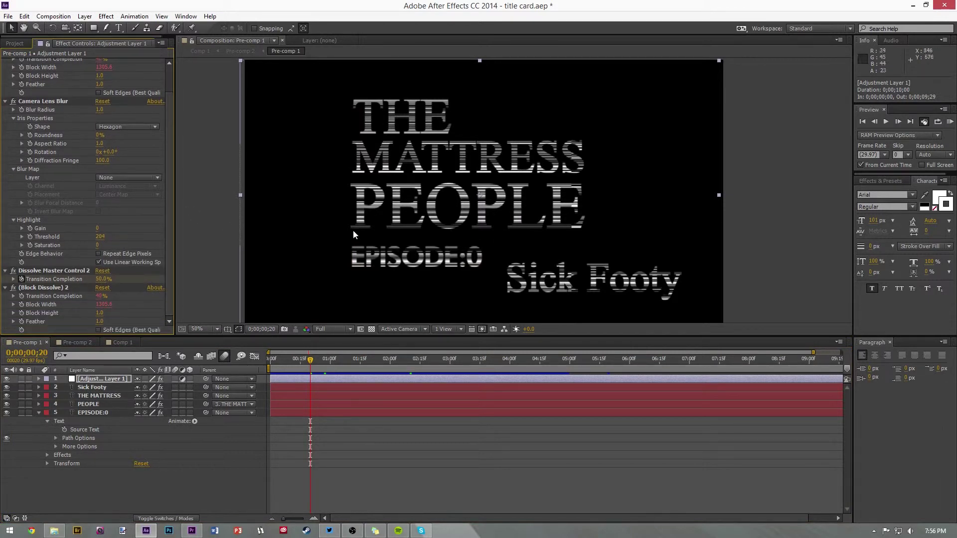
left_click(97, 396)
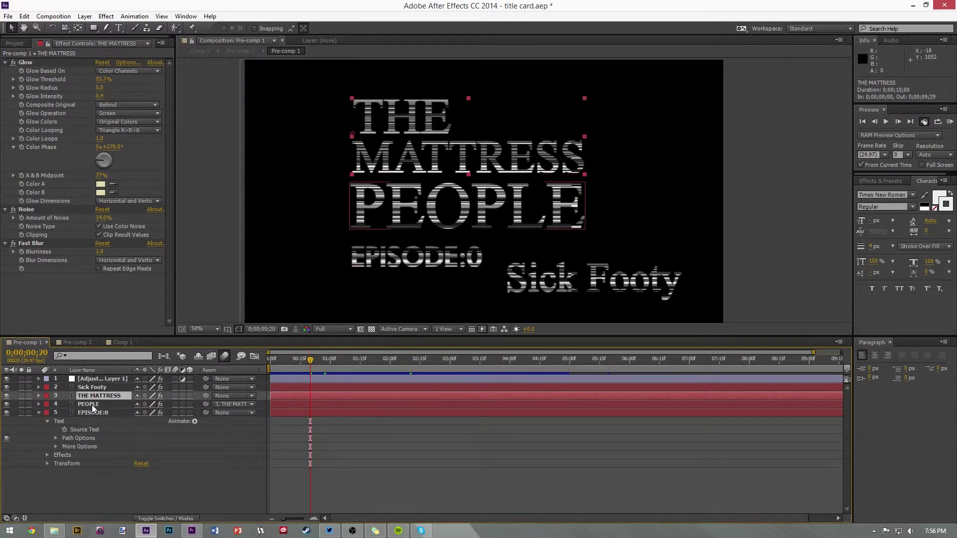
left_click(95, 380)
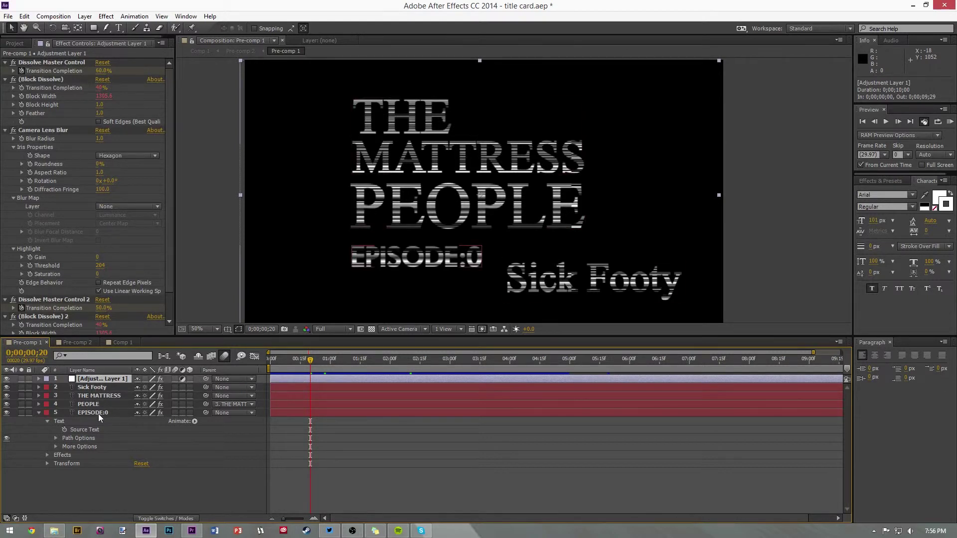
- Pre-compose all five layers of Pre-comp 1 with all attributes moved into the new composition, and open that composition
key("ctrl+a")
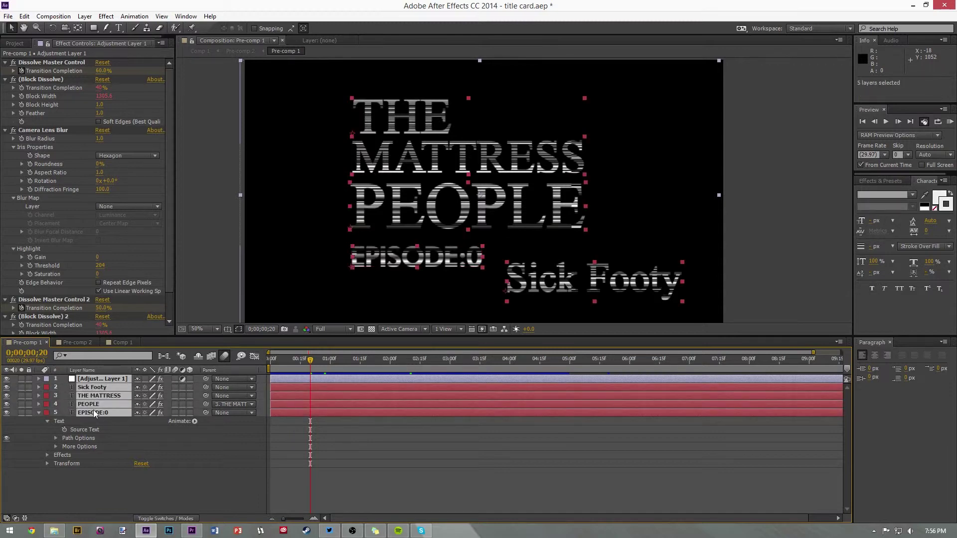
key("ctrl+shift+c")
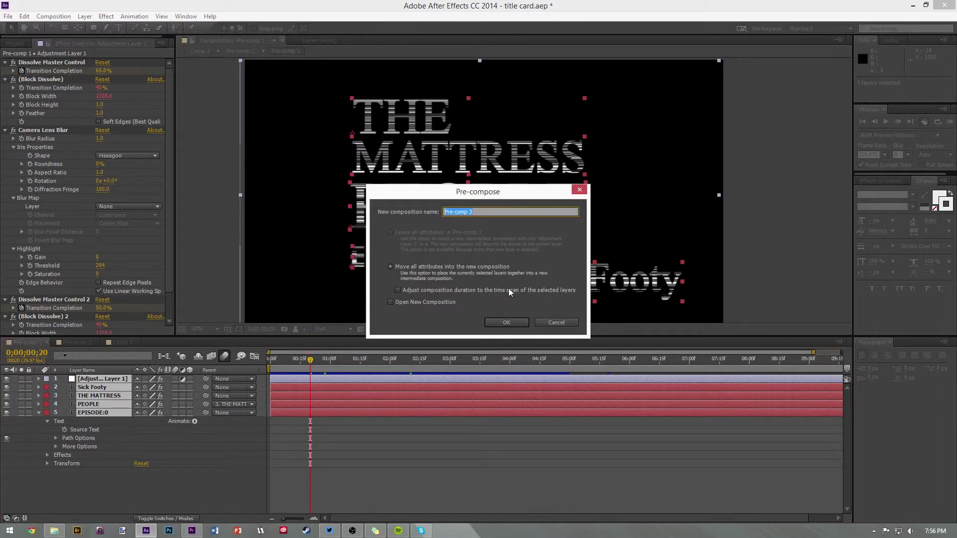
left_click(505, 324)
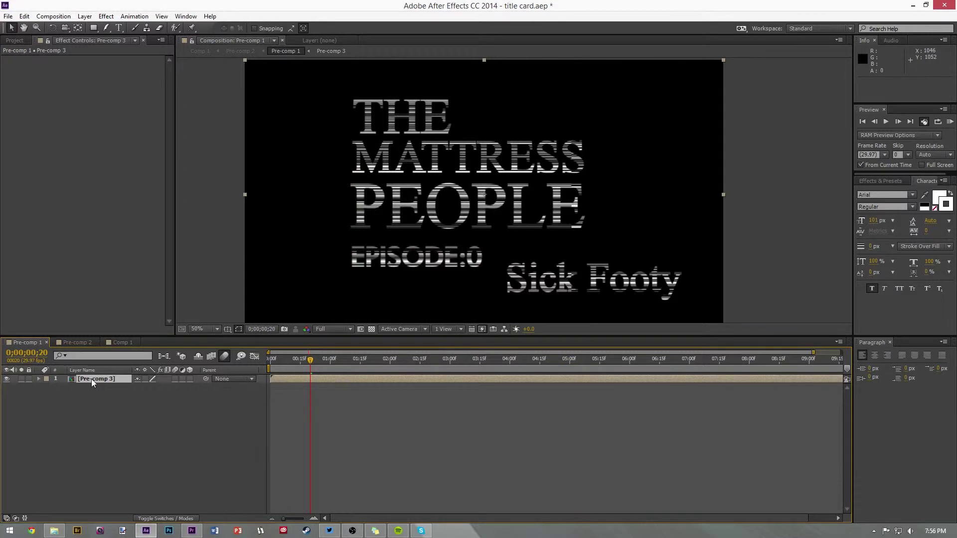
double_click(92, 379)
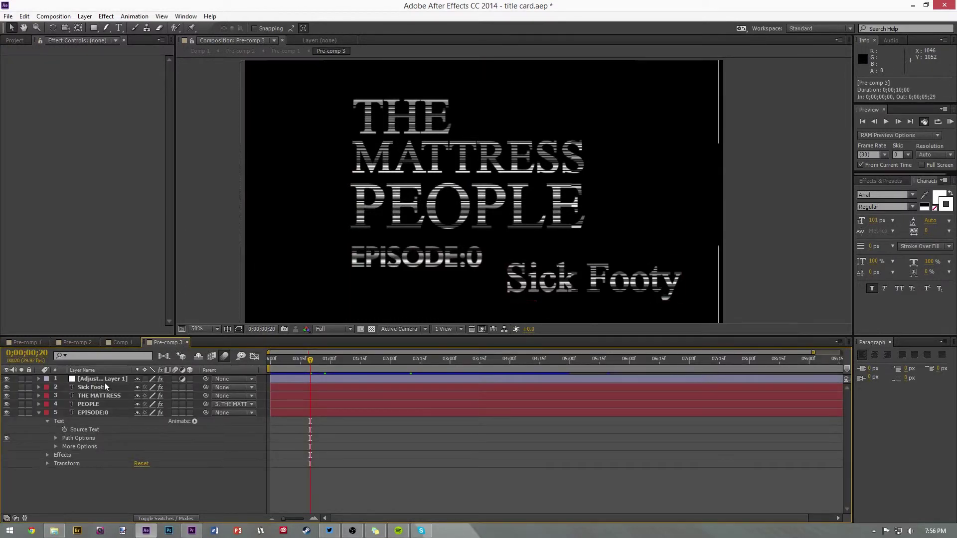
- Return to Pre-comp 1, undo the pre-composing of its layers and clear the layer selection
left_click(26, 343)
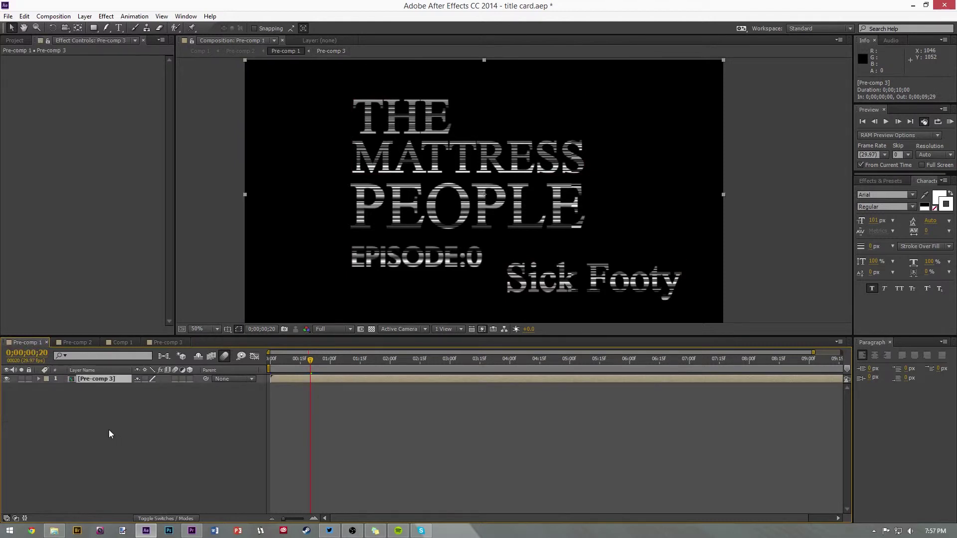
key("ctrl+z")
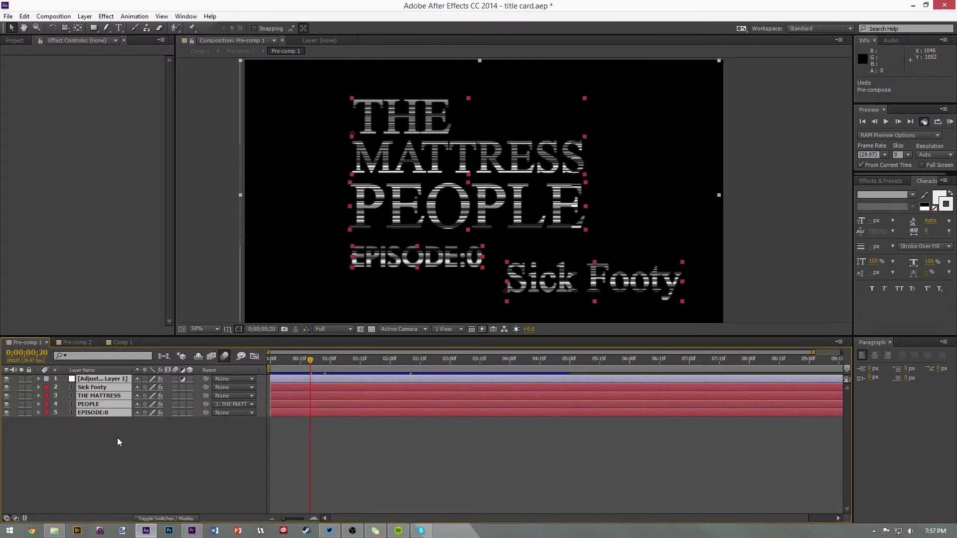
left_click(118, 437)
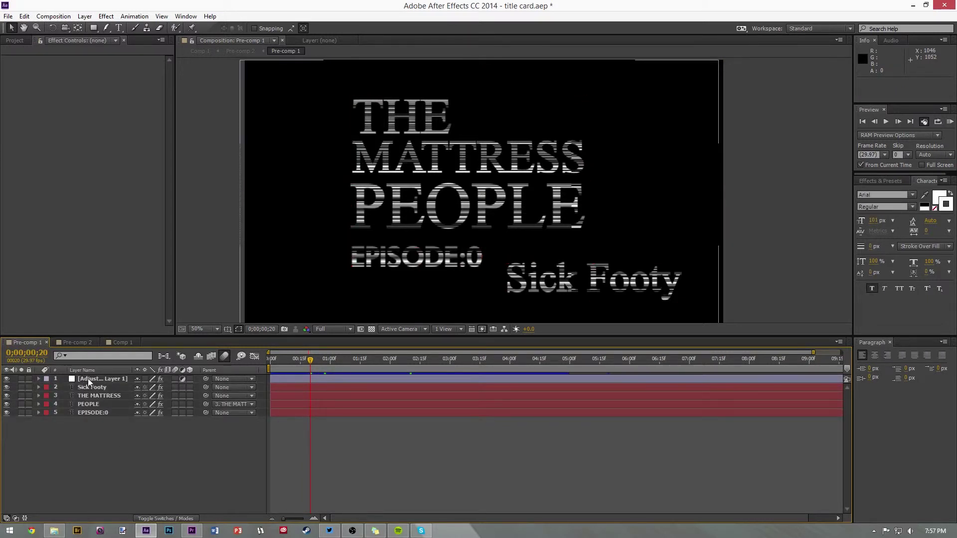
- Open Pre-comp 2 and select the seven short Pre-comp 1 layers stacked above the full-length one
left_click(74, 344)
left_click(74, 344)
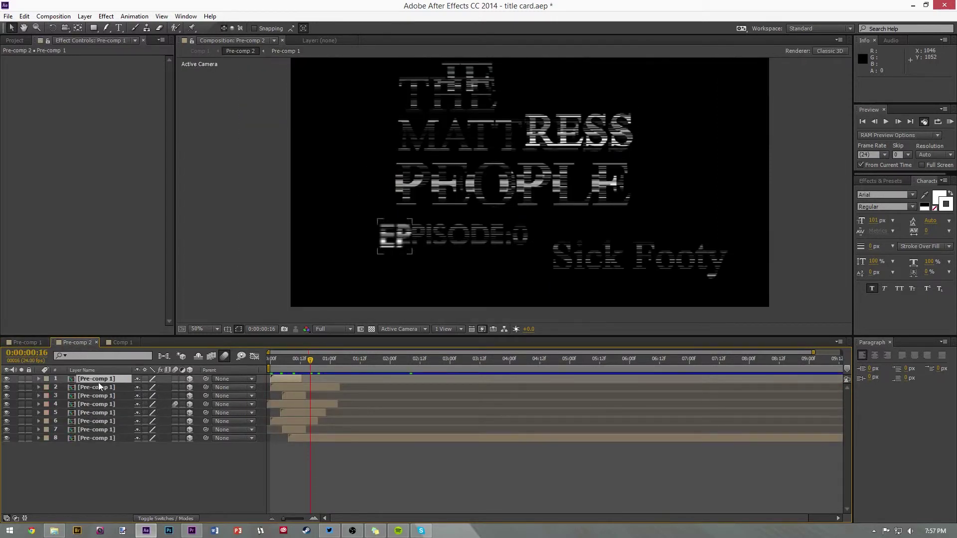
left_click(100, 438, "shift")
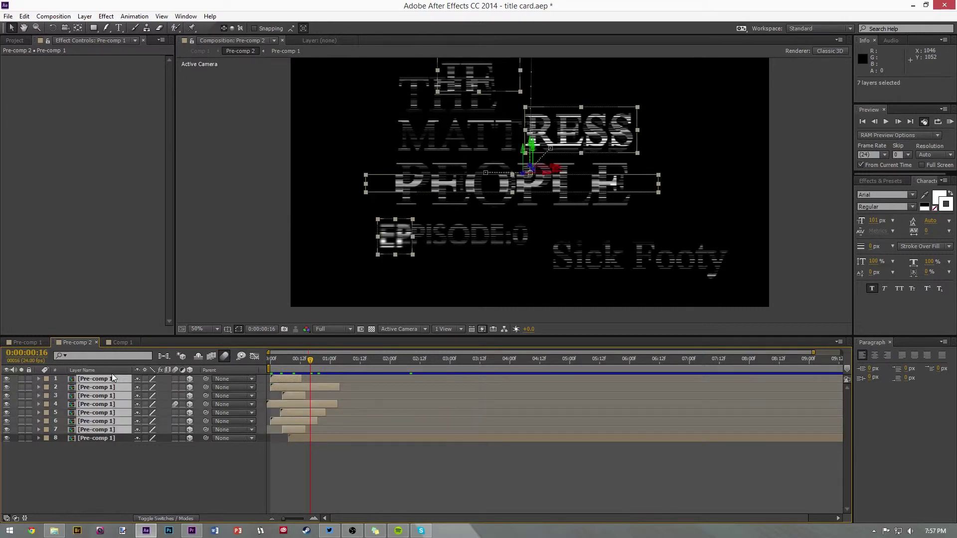
- In Comp 1, scrub the title animation to 0:00:01:19 and inspect the Scale keyframes of the Pre-comp 2 layer
left_click(118, 343)
left_click(100, 413)
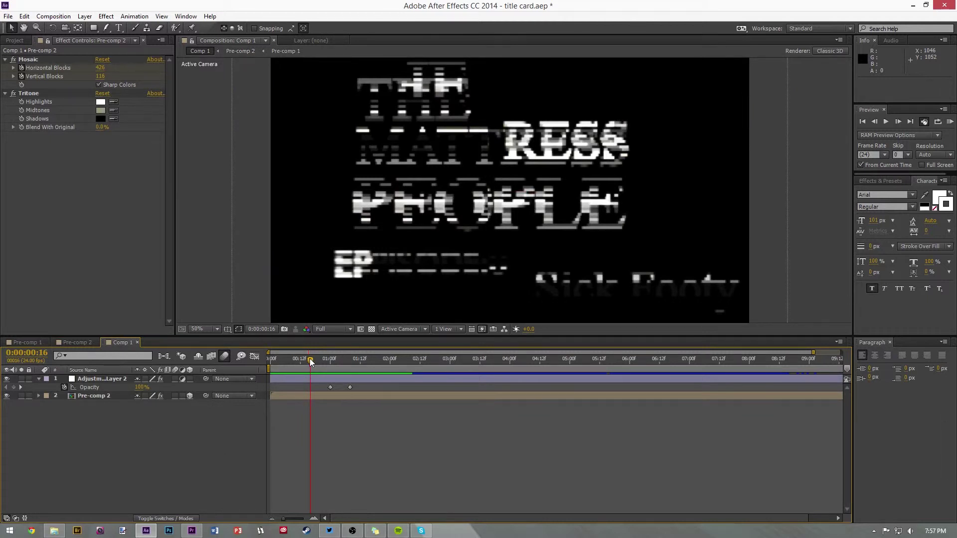
left_click_drag(309, 358, 366, 361)
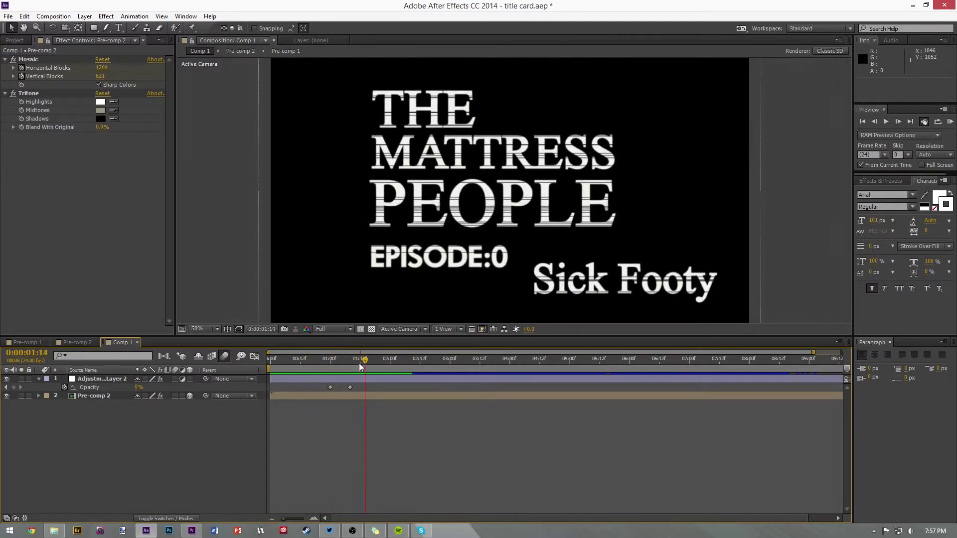
left_click(96, 398)
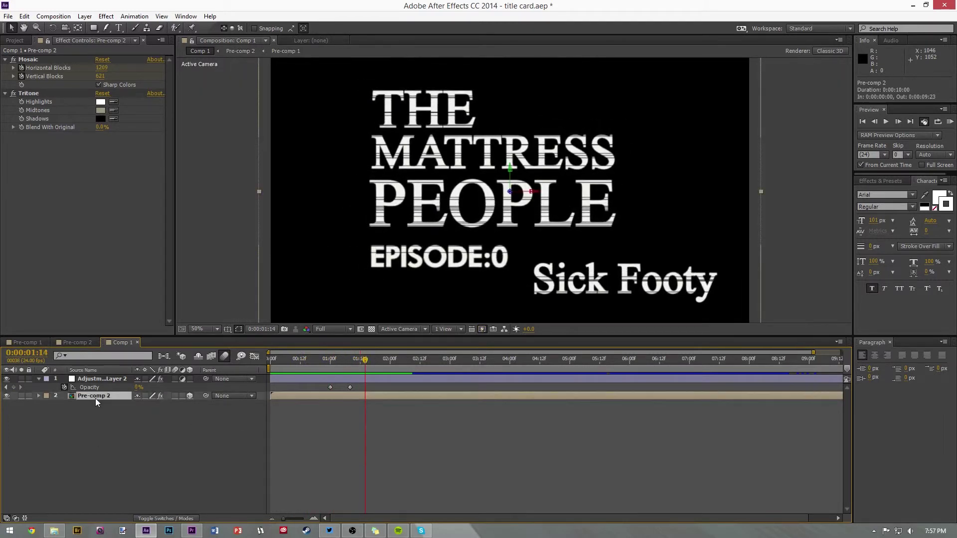
left_click(38, 396)
mouse_move(363, 360)
left_mouse_down()
mouse_move(286, 363)
mouse_move(377, 368)
left_mouse_up()
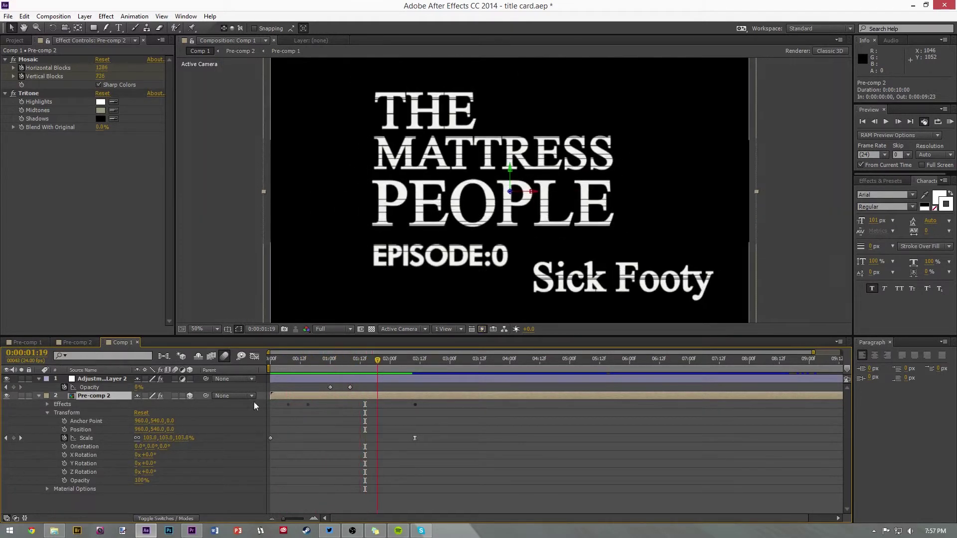
left_click(95, 438)
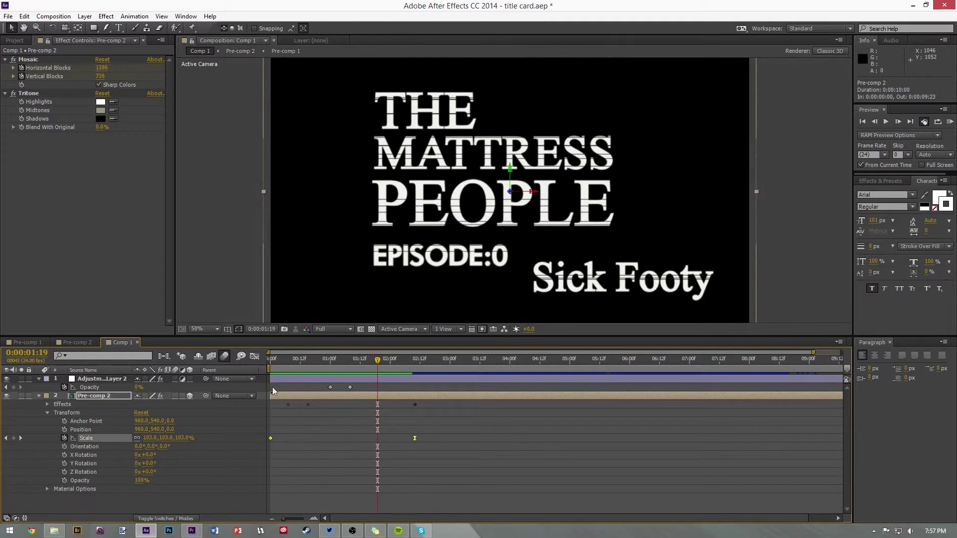
- In Pre-comp 2 at 0:00:00:12, solo layers 6, 5 and 4 in turn to view each title fragment alone
left_click(83, 345)
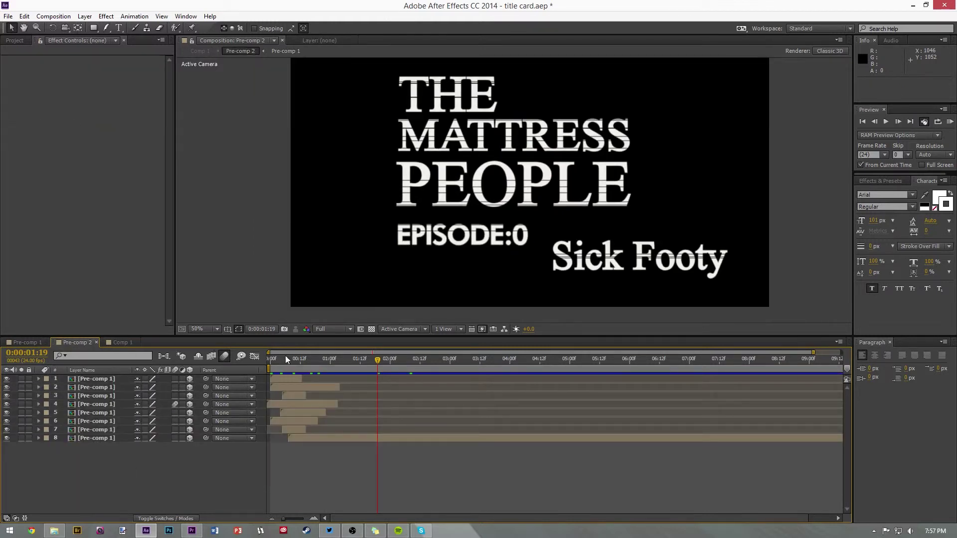
left_click(301, 359)
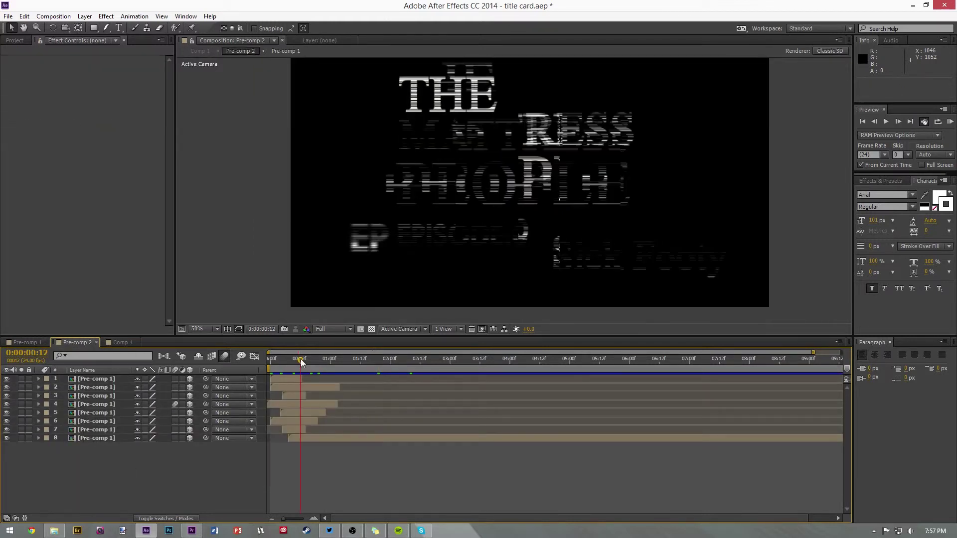
left_click(21, 421)
left_click(21, 420)
left_click(20, 413)
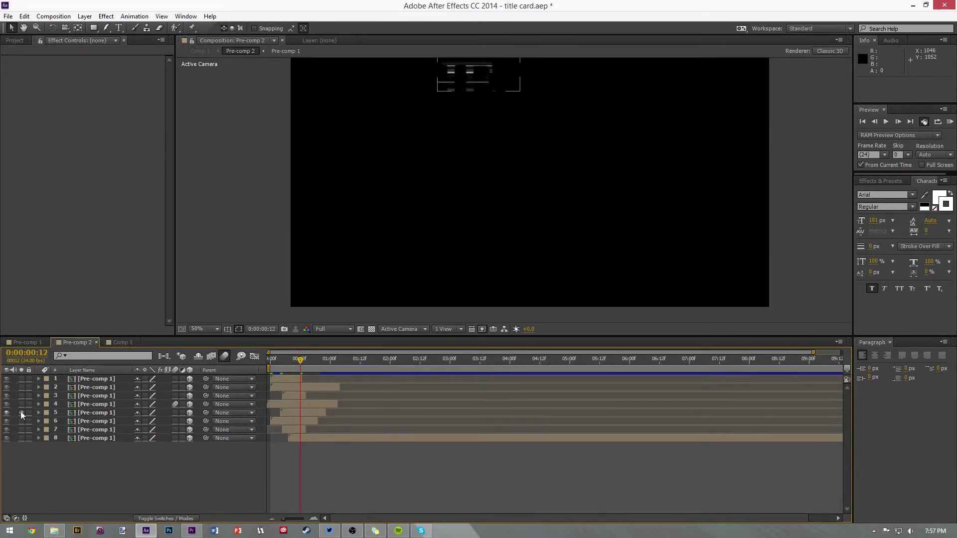
left_click(21, 413)
left_click(20, 404)
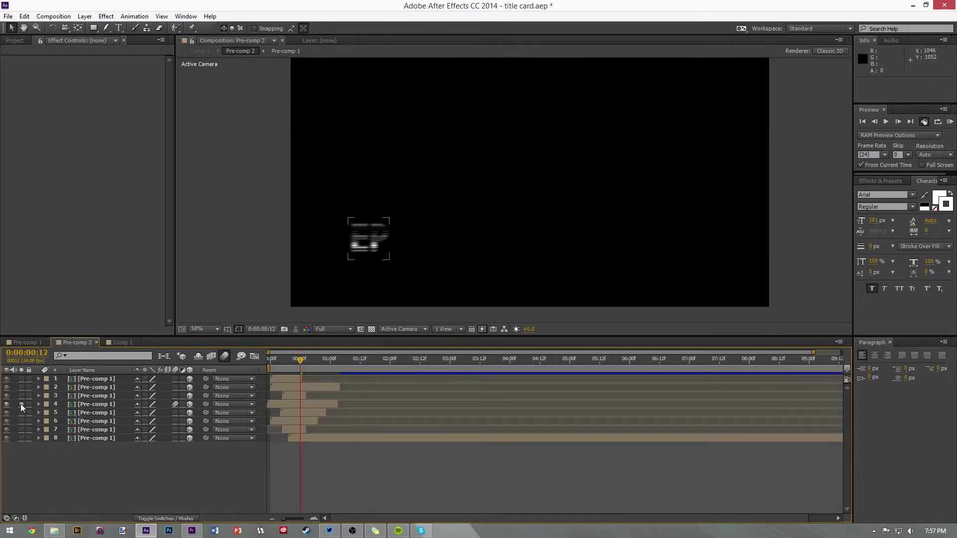
left_click(20, 404)
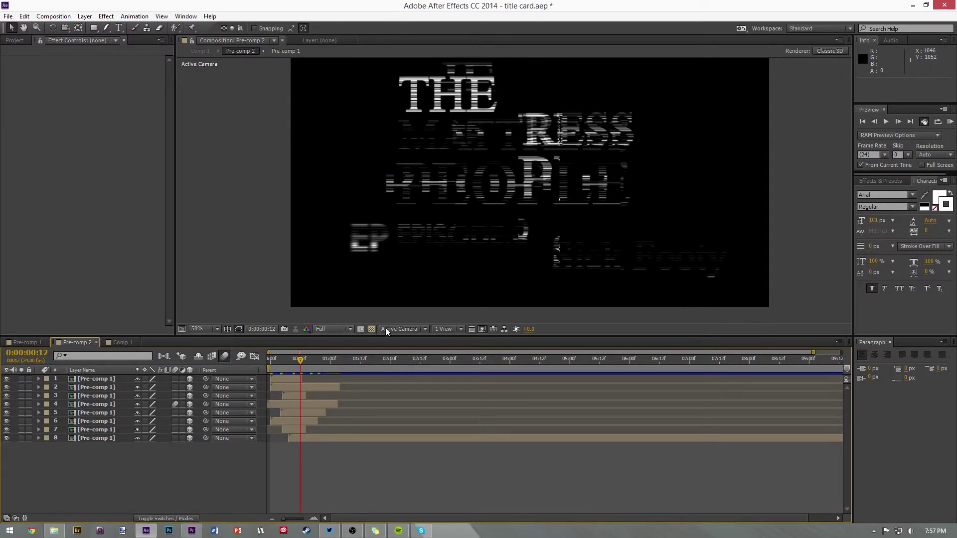
- Show Pre-comp 2 in two views with the Top view enlarged, scrub to 0:00:02:00, and go back to Comp 1
left_click(442, 330)
left_click(450, 349)
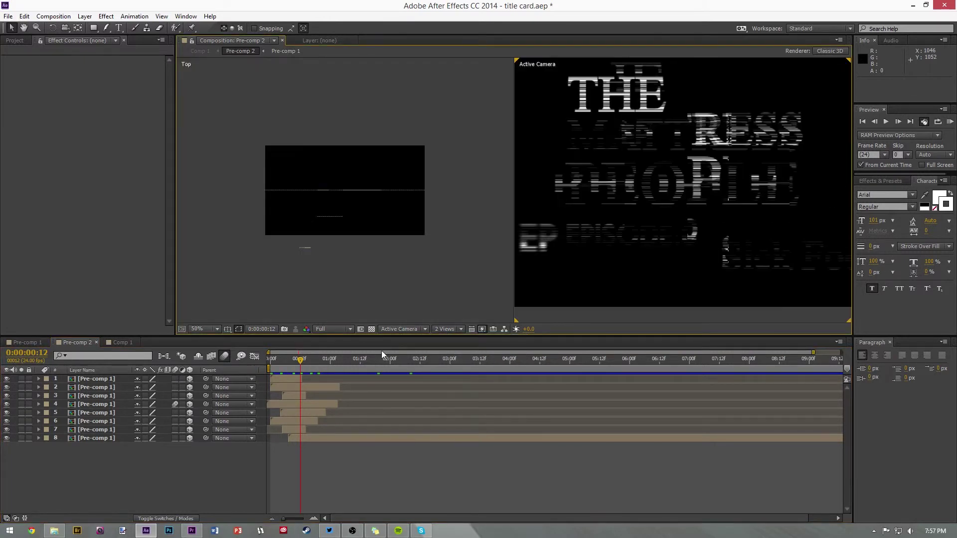
scroll(329, 219, "up", 3)
left_click(329, 224)
mouse_move(302, 358)
left_mouse_down()
mouse_move(280, 363)
mouse_move(322, 362)
mouse_move(274, 360)
mouse_move(297, 349)
left_mouse_up()
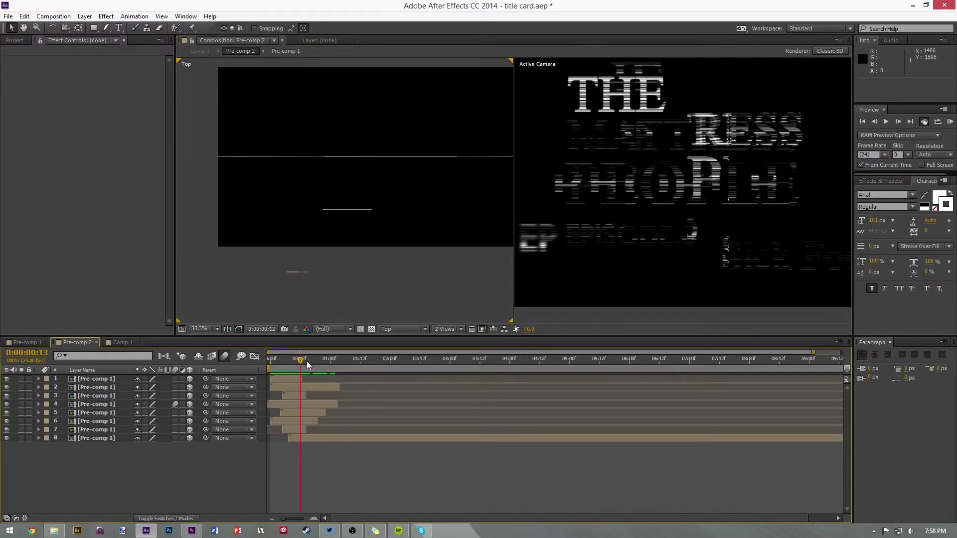
left_click_drag(307, 361, 389, 369)
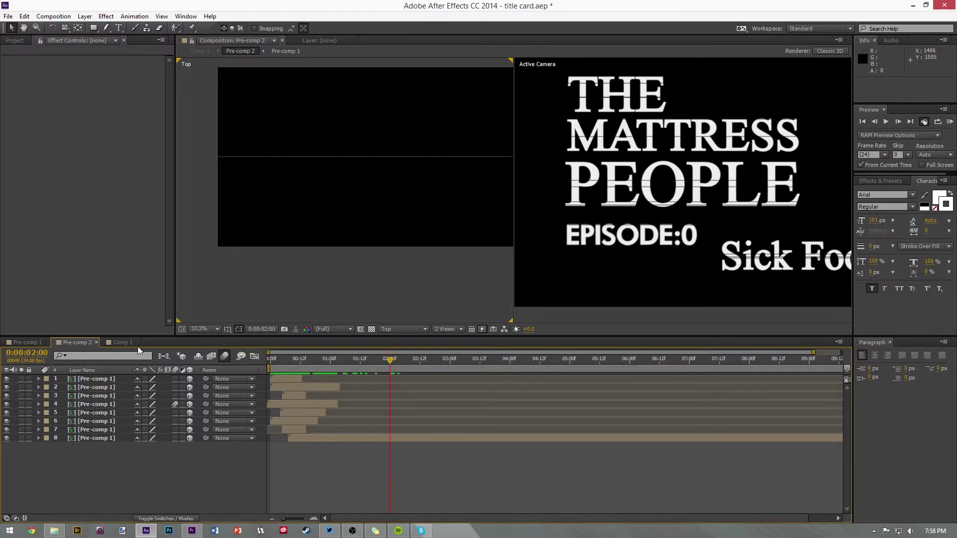
left_click(125, 343)
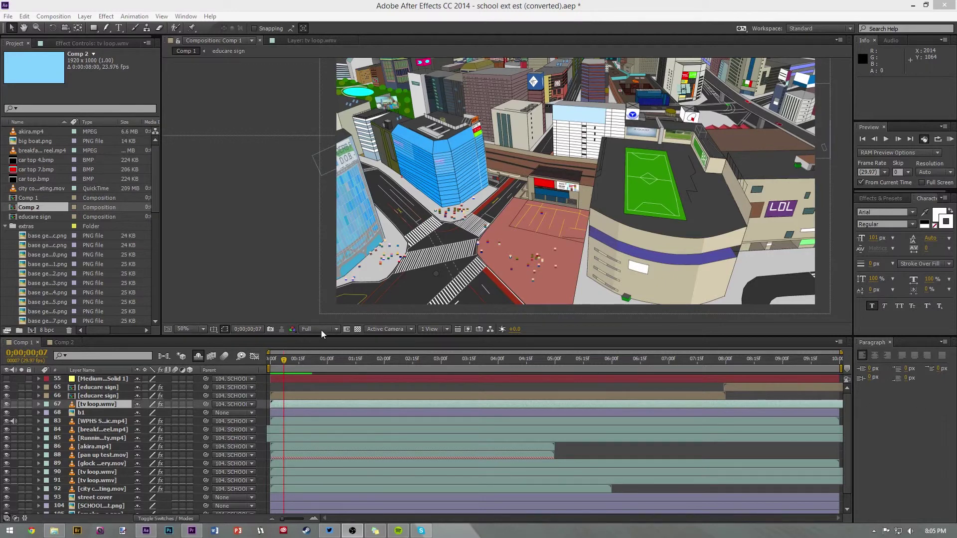
- Preview the school exterior scene's Comp 1 from the start, then view the street crossing at 200% at 0;00;00;13
left_click_drag(285, 360, 269, 364)
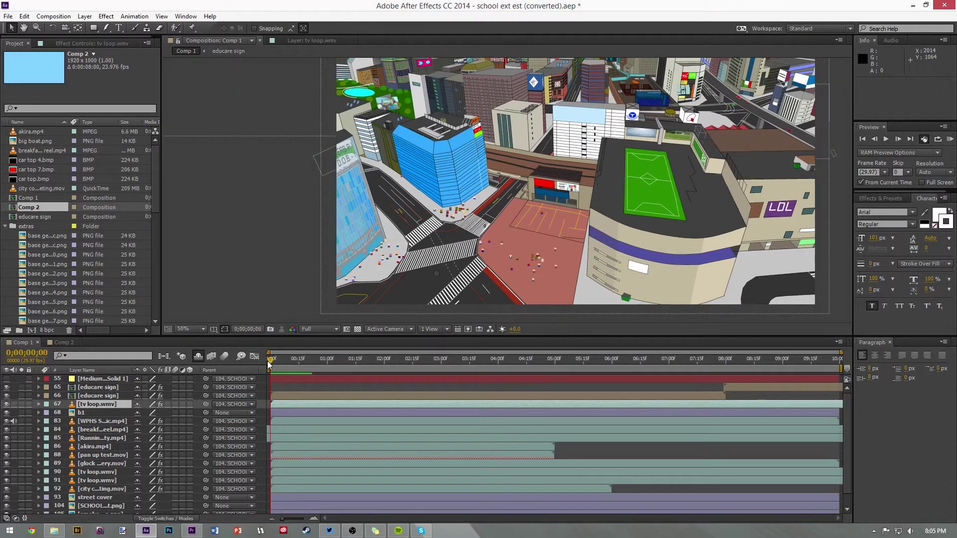
key("space")
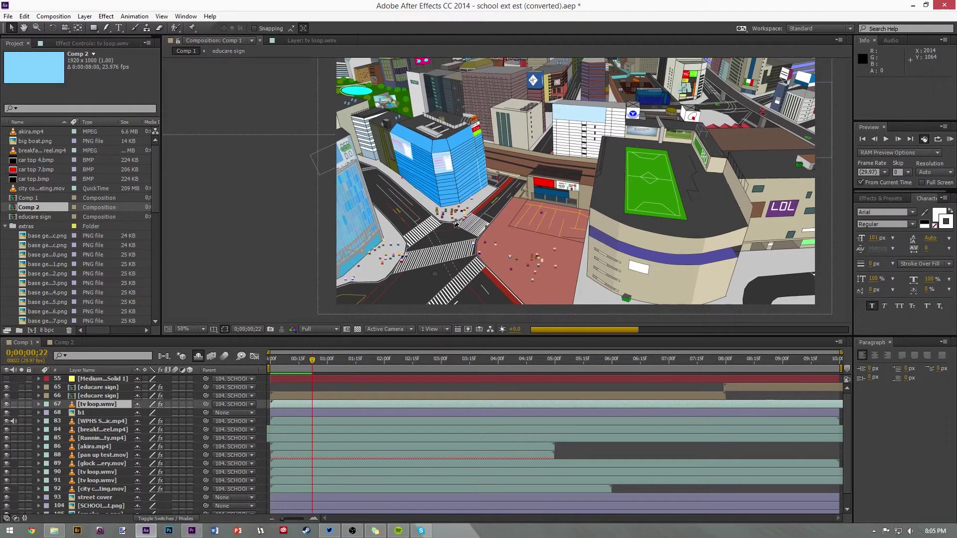
scroll(451, 219, "up", 4)
left_click_drag(459, 214, 696, 55)
mouse_move(309, 364)
left_mouse_down()
mouse_move(270, 366)
mouse_move(294, 369)
left_mouse_up()
scroll(105, 409, "down", 2)
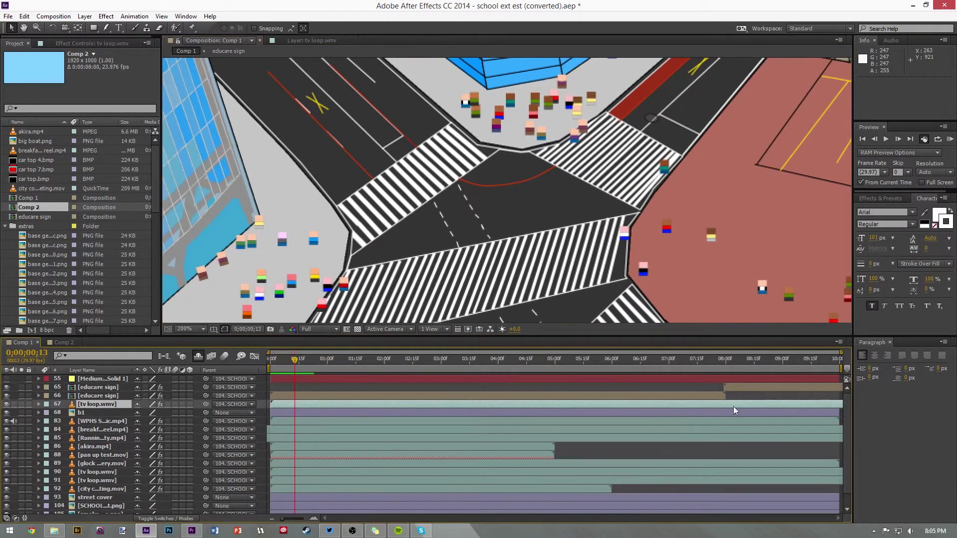
- Reveal the shy layers in Comp 1 and look through the numbered PNG character layers down to layer 55
scroll(100, 441, "up", 2)
scroll(115, 419, "down", 2)
scroll(110, 493, "up", 1)
left_click(202, 360)
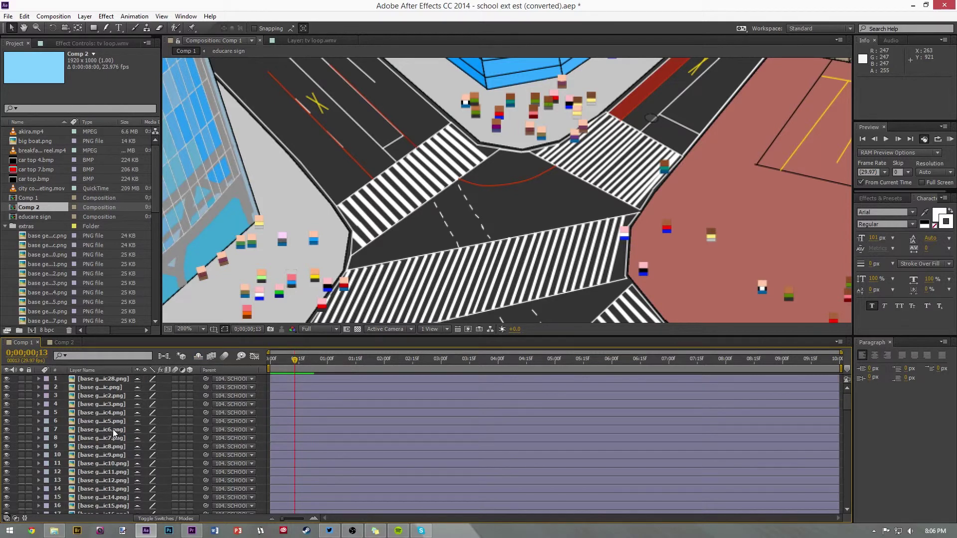
scroll(108, 426, "down", 7)
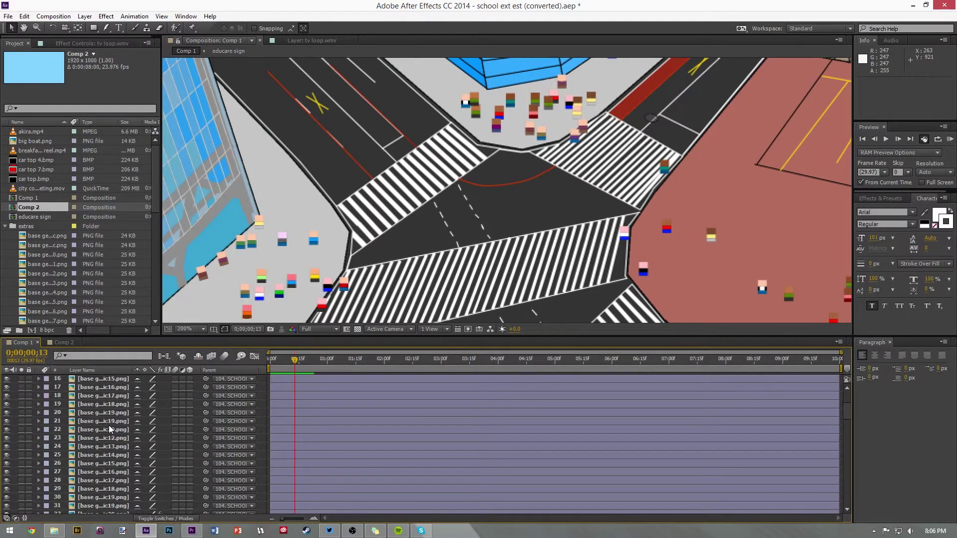
scroll(108, 426, "down", 7)
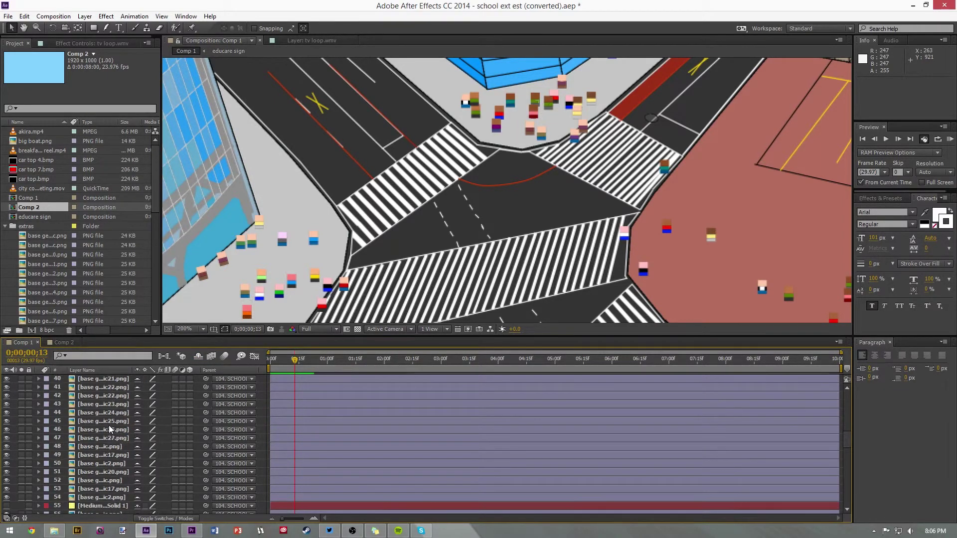
- Move Comp 1 to 0;00;00;08 and look back up through the numbered PNG character layers to layer 19
scroll(109, 426, "up", 3)
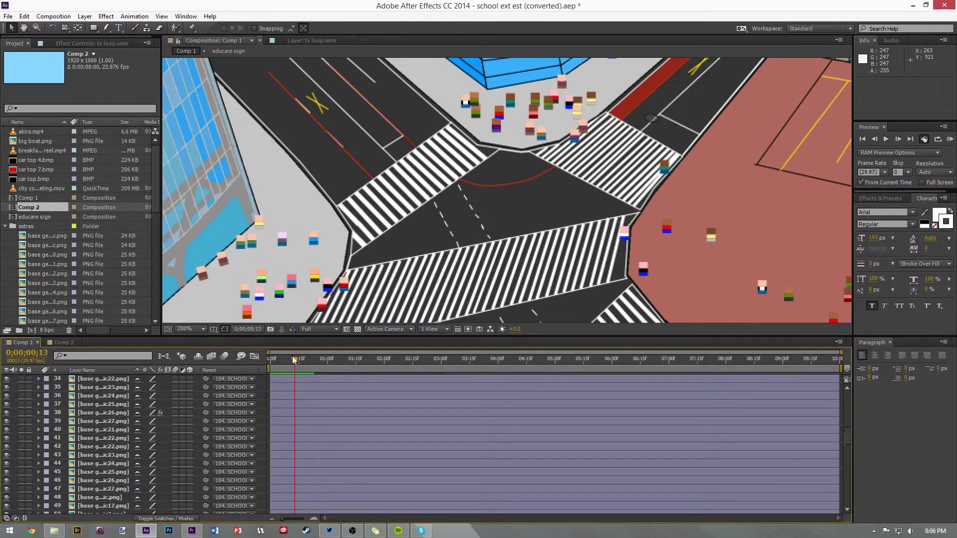
left_click(286, 358)
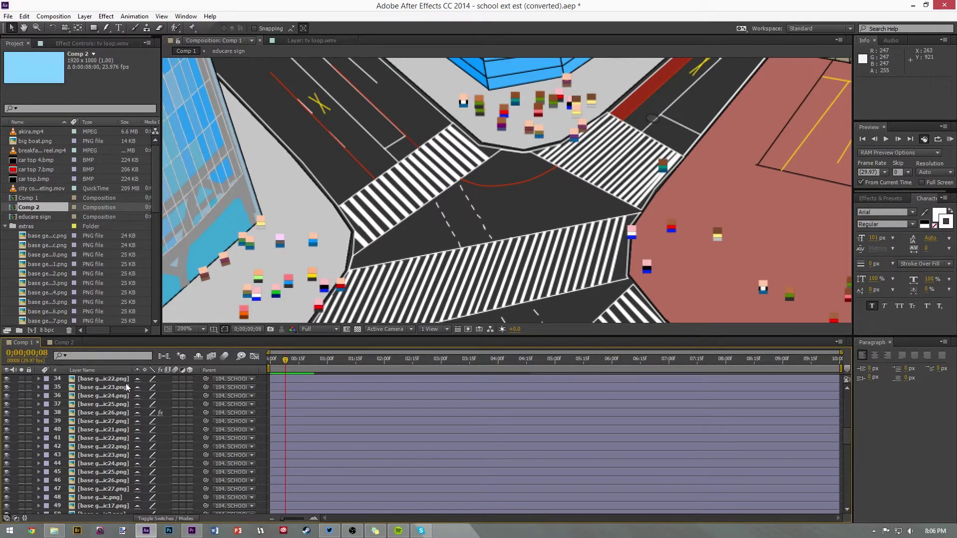
scroll(110, 413, "up", 5)
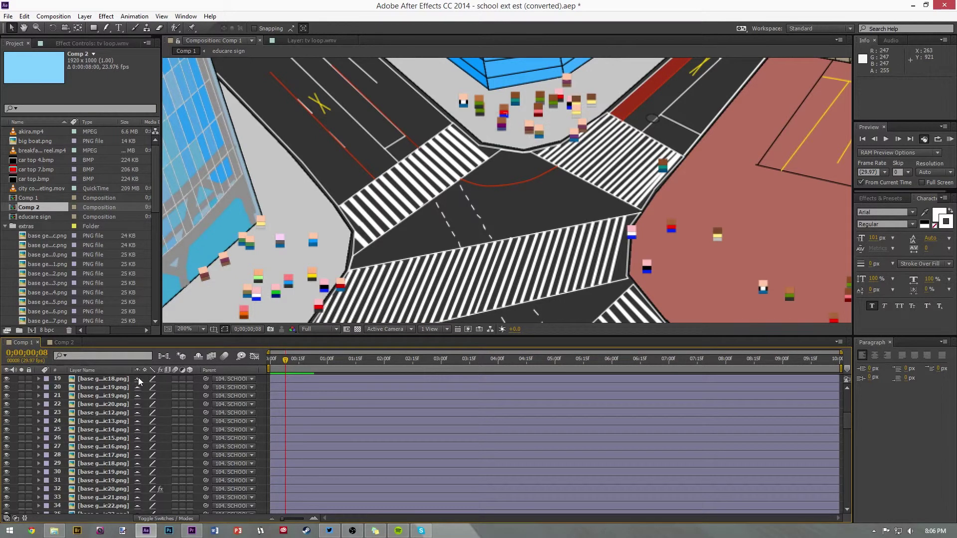
- Look through Comp 1's car, video and background layers down to layer 106, and hide the shy layers again
scroll(133, 394, "down", 9)
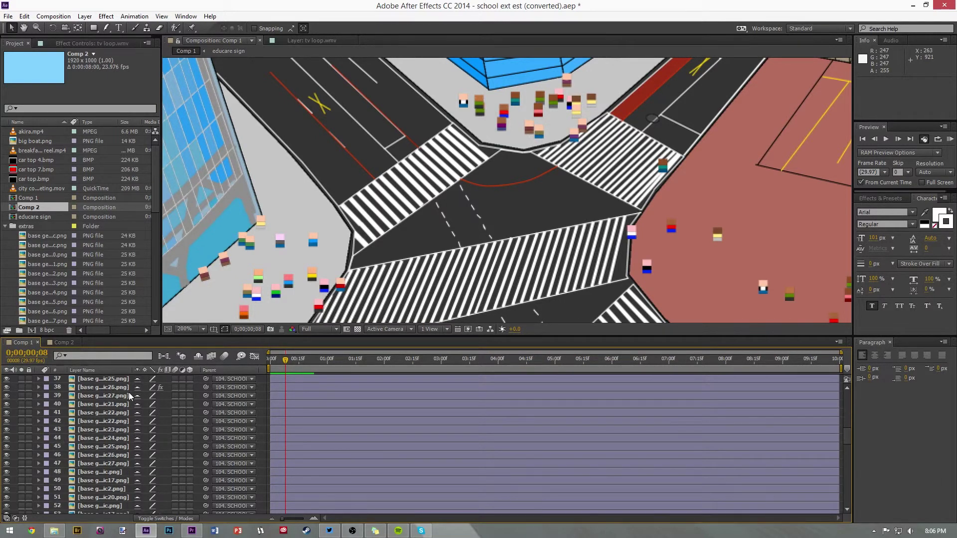
scroll(130, 397, "down", 14)
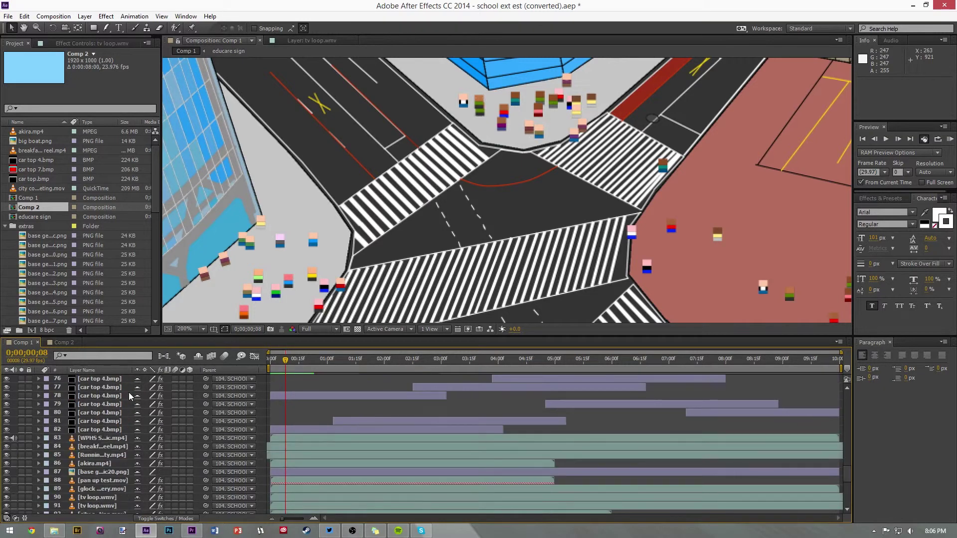
scroll(135, 401, "down", 1)
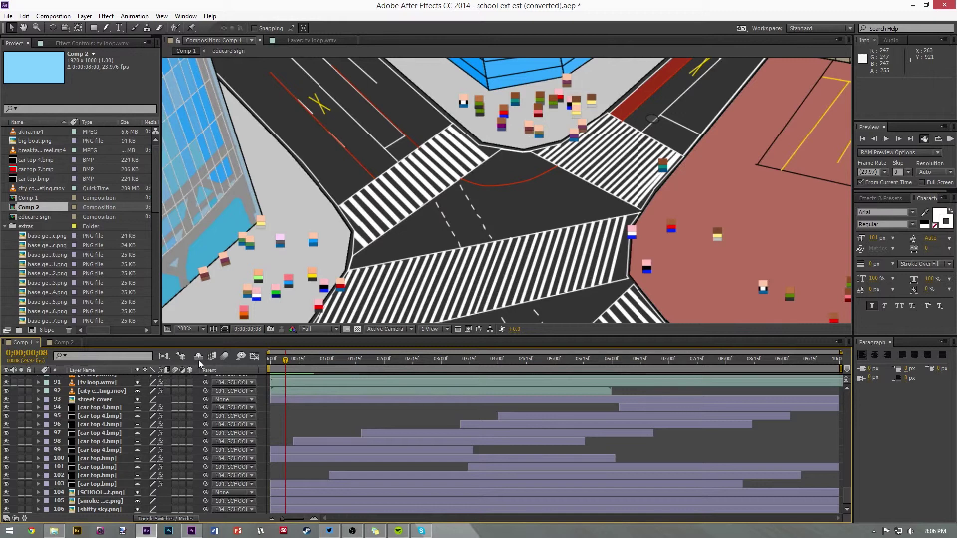
scroll(168, 398, "up", 3)
scroll(168, 399, "up", 6)
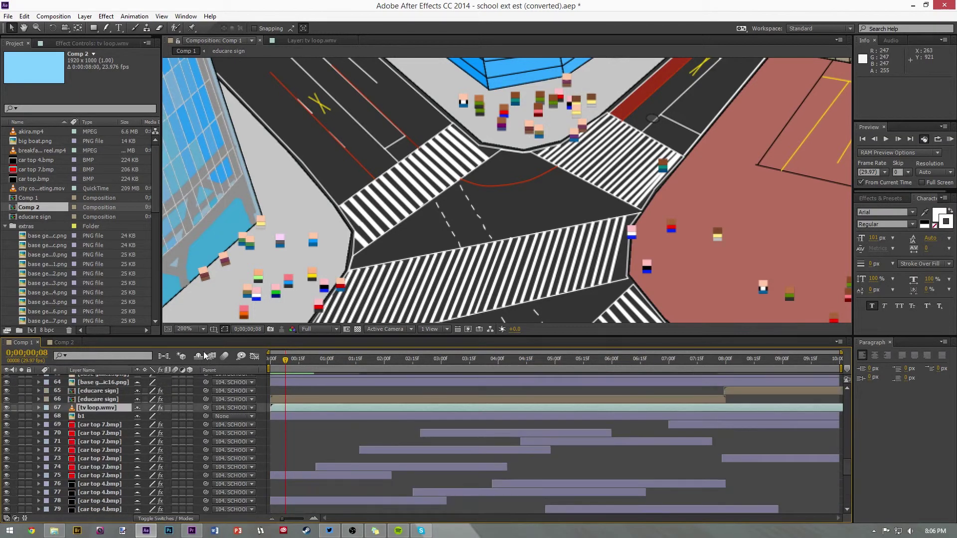
left_click(199, 357)
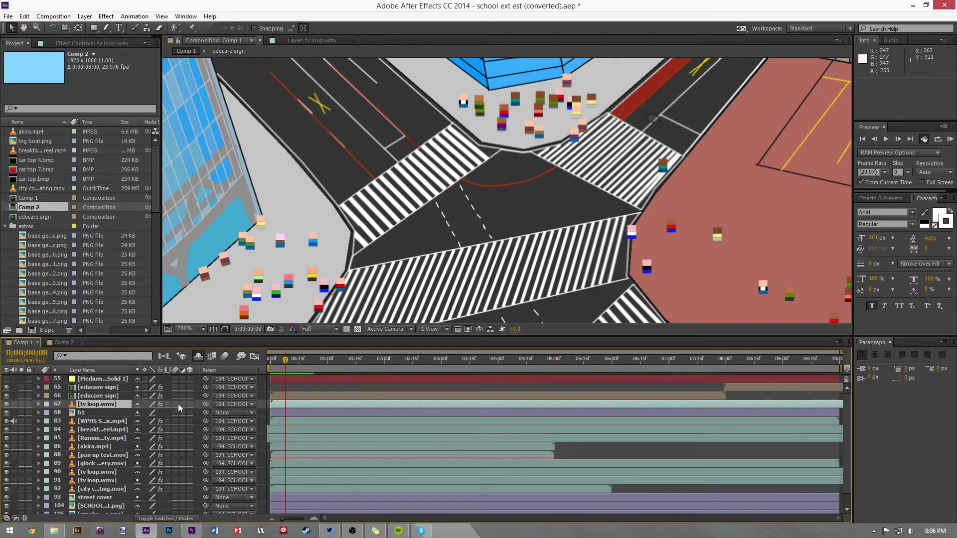
- View the school rooftop area at 100%, select educare sign layer 66, and move to 0;00;03;18 to view the sign
scroll(675, 211, "down", 3)
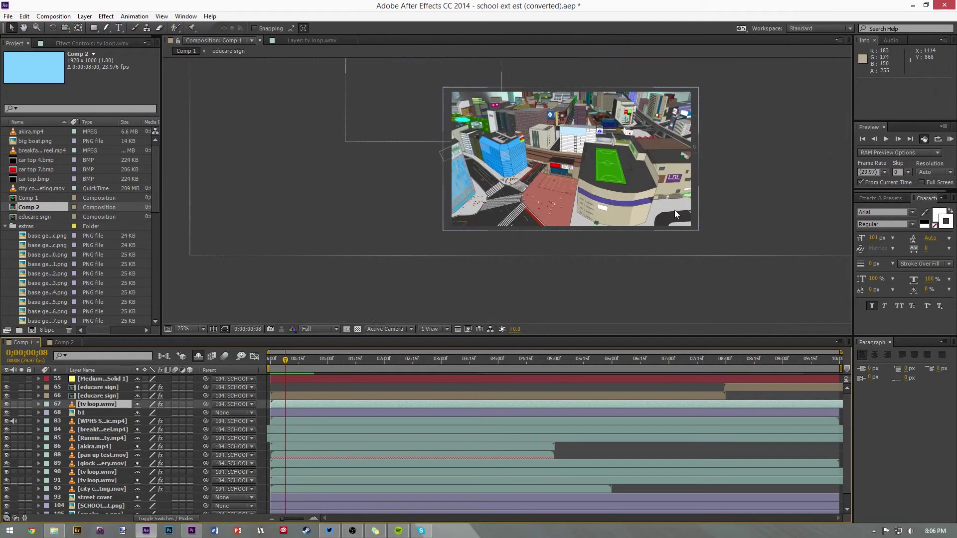
scroll(675, 210, "up", 4)
left_click_drag(675, 190, 435, 333)
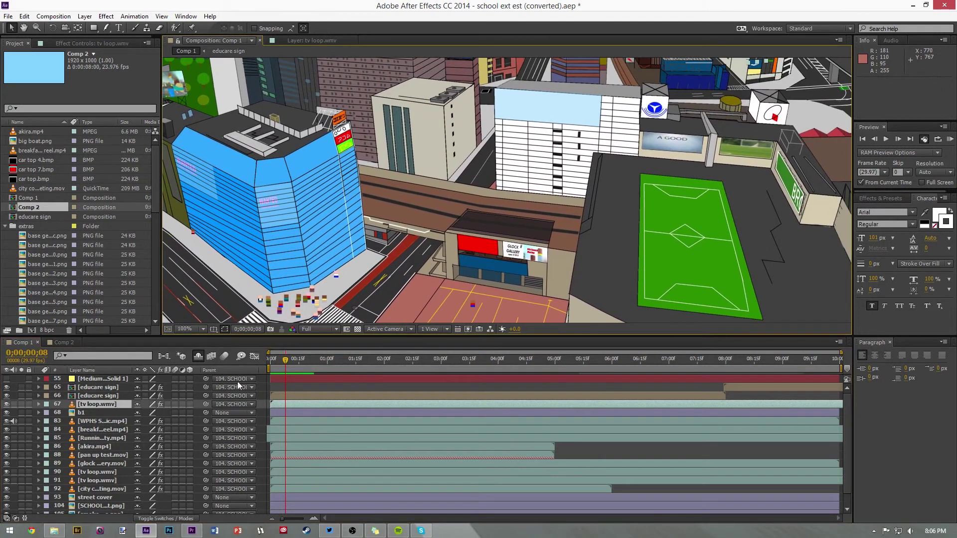
left_click(103, 396)
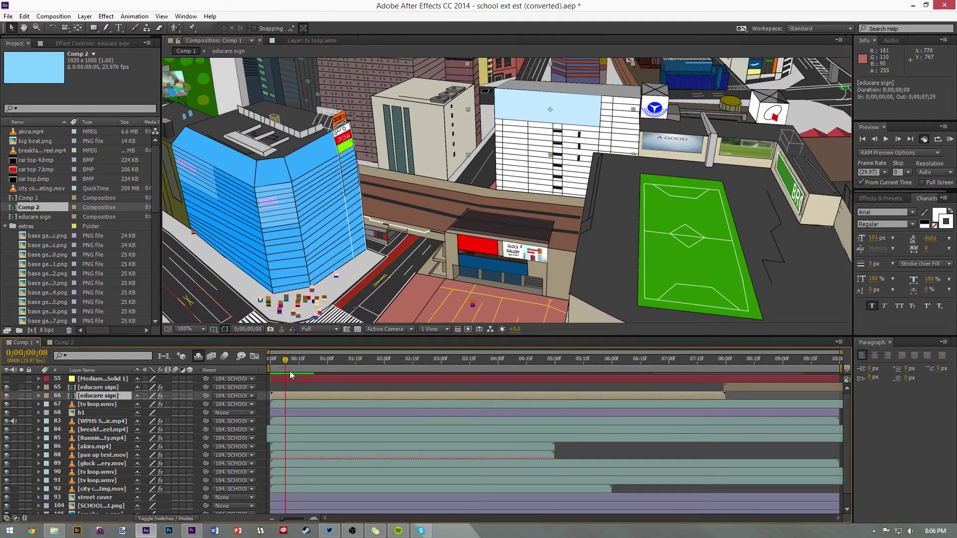
left_click(486, 359)
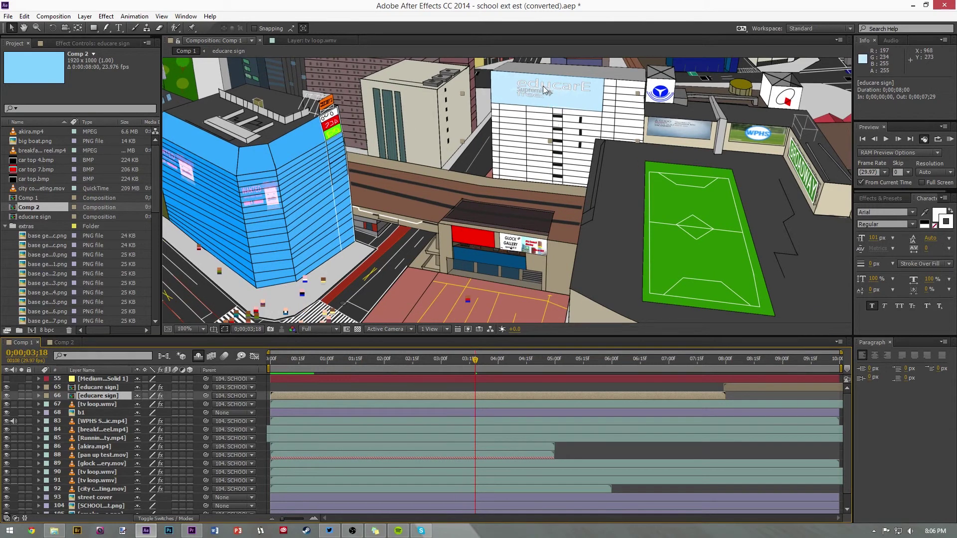
- Scrub the educare sign animation in Comp 2 to 0:00:06:10, and view the sign in Comp 1 at 0;00;04;13
left_click(64, 344)
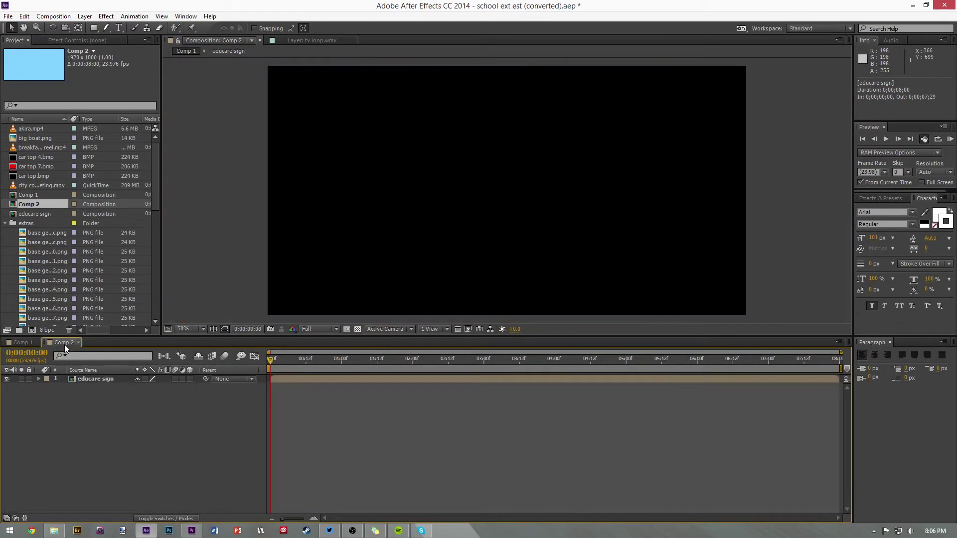
left_click_drag(271, 367, 740, 369)
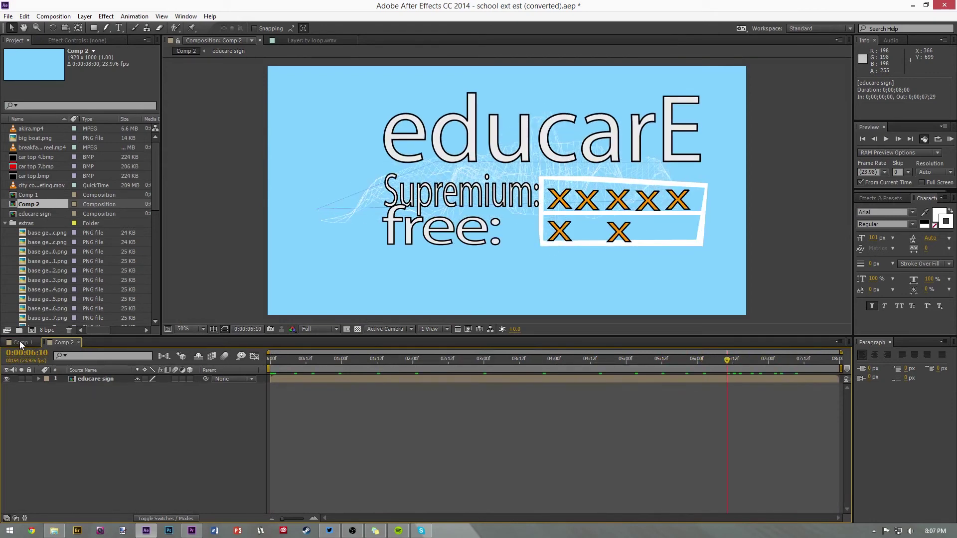
left_click(19, 342)
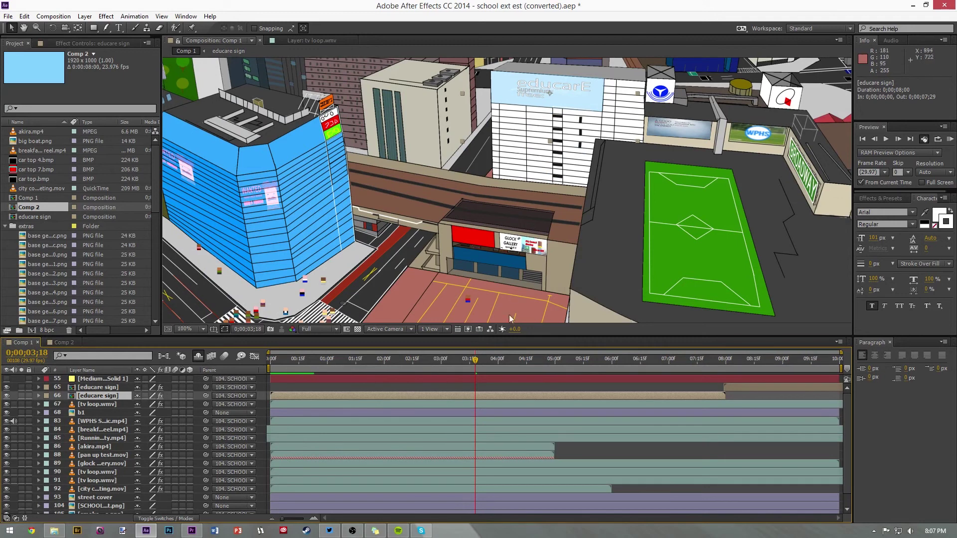
left_click(522, 362)
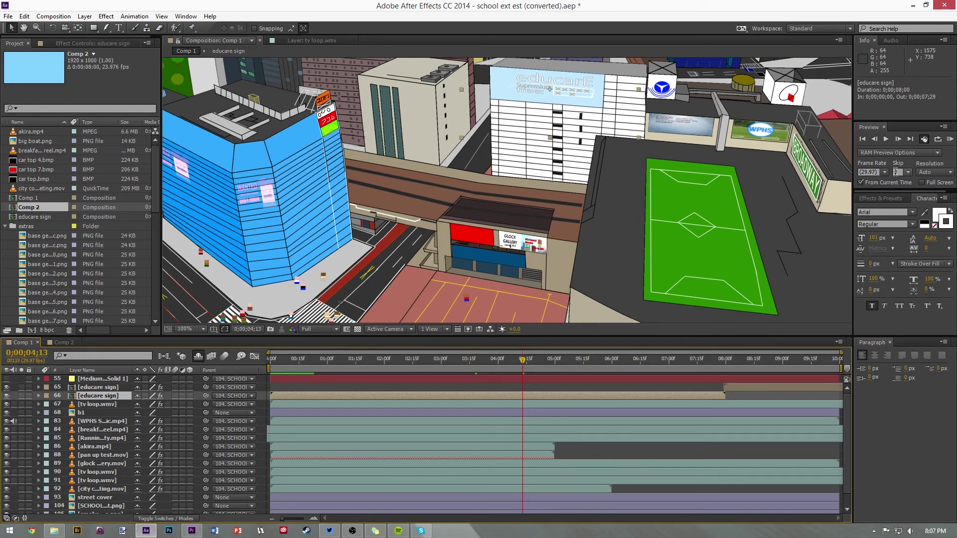
key("Return")
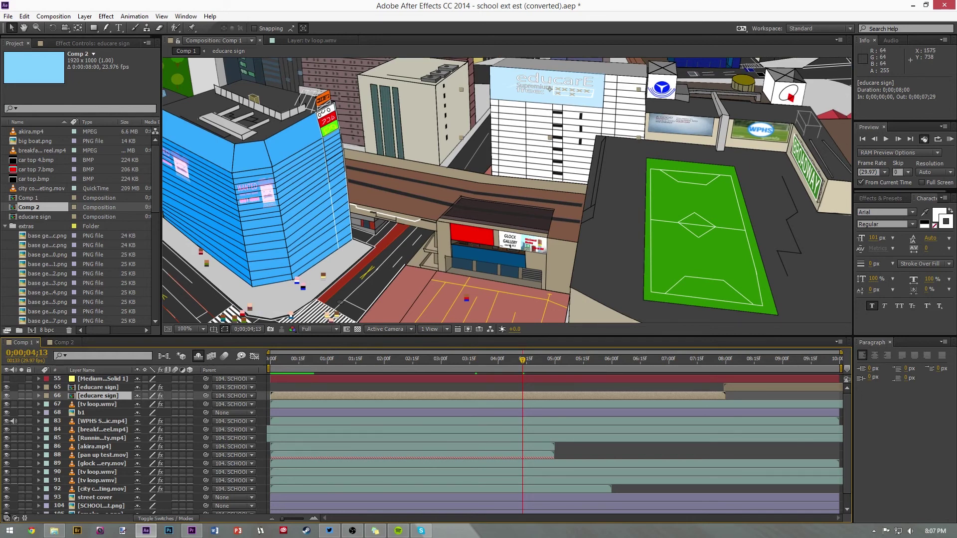